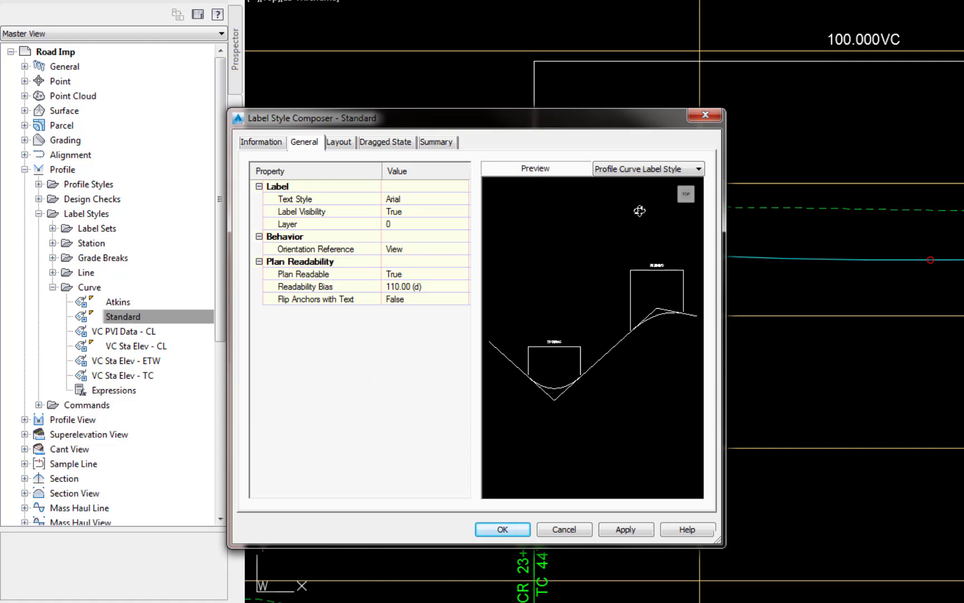
# Step: Copy the Standard profile curve label style and name the copy VC Data
pyautogui.click(717, 115)
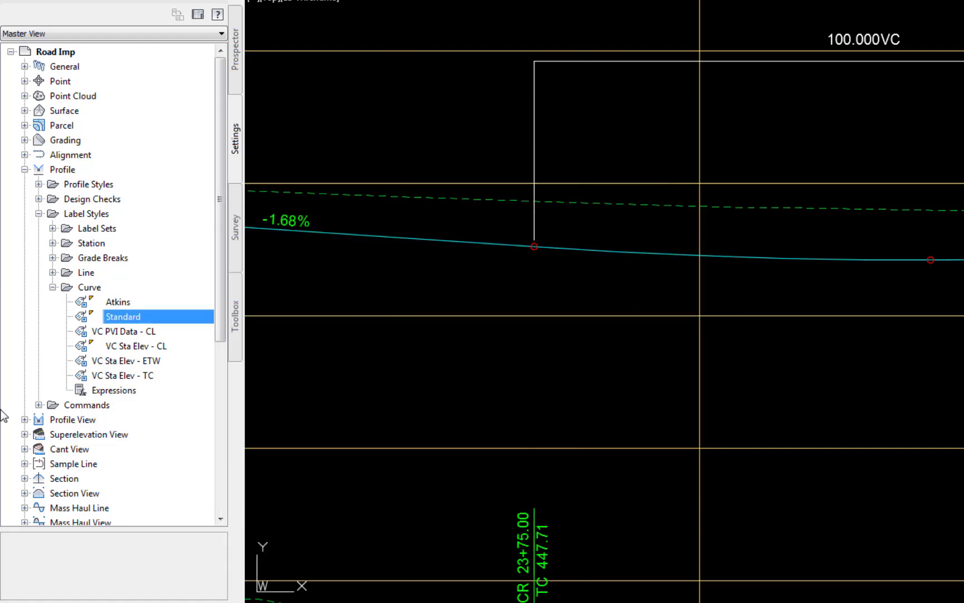
pyautogui.rightClick(135, 316)
pyautogui.click(175, 362)
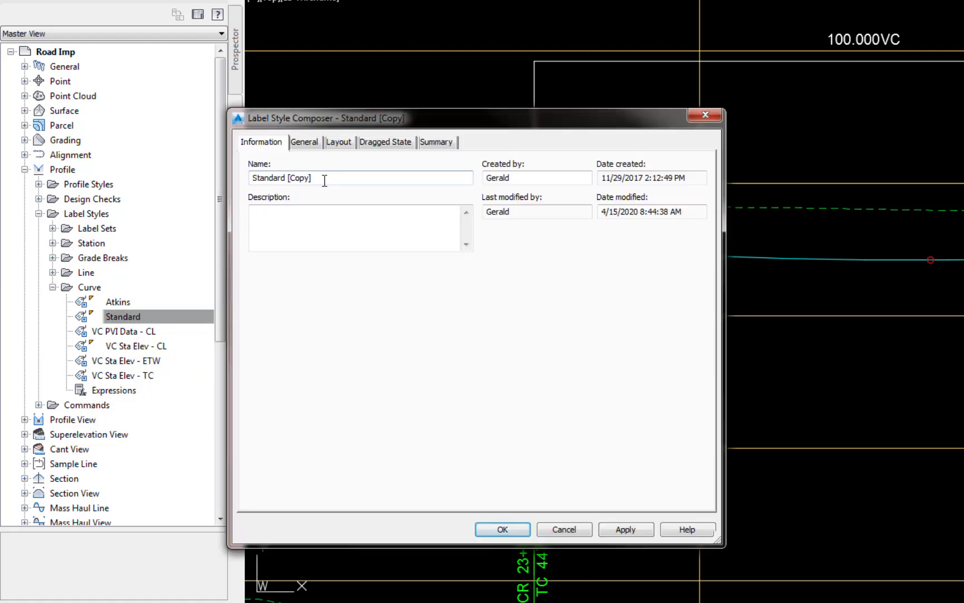
pyautogui.moveTo(324, 180); pyautogui.dragTo(250, 185)
pyautogui.write('VC')
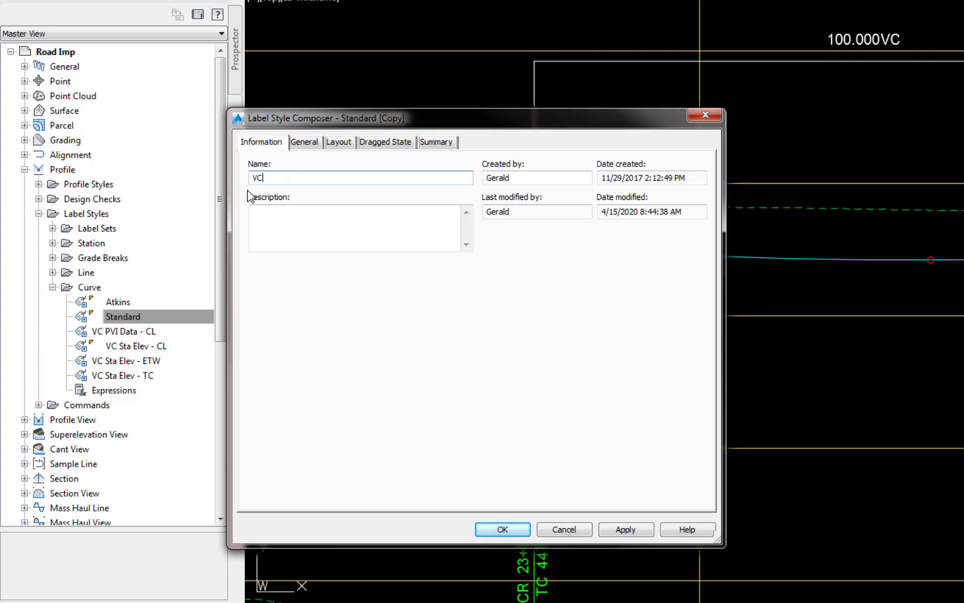
pyautogui.write(' Data')
# Step: Assign the VC Data label style to the C-ROAD-Txt layer
pyautogui.click(312, 144)
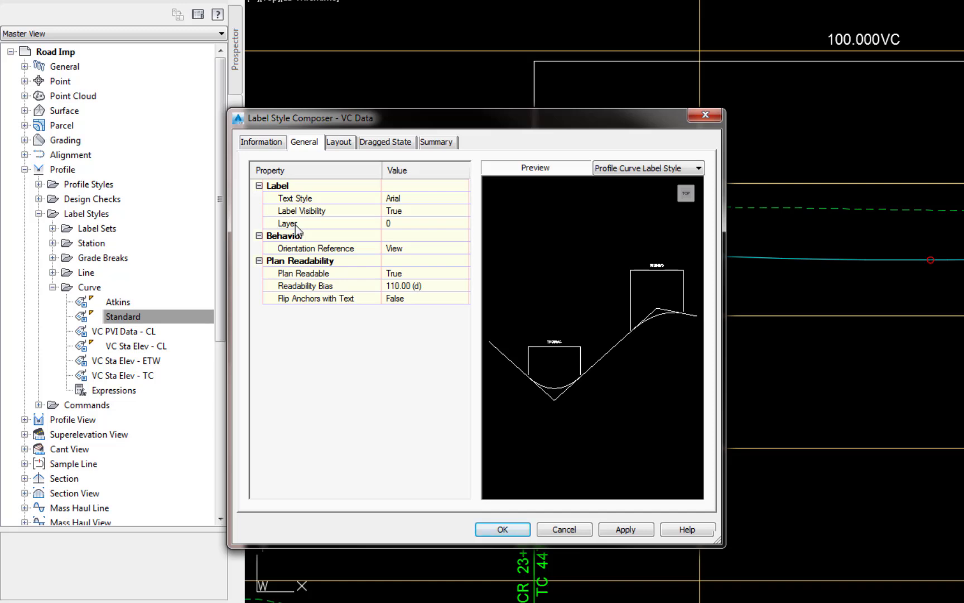
pyautogui.click(461, 224)
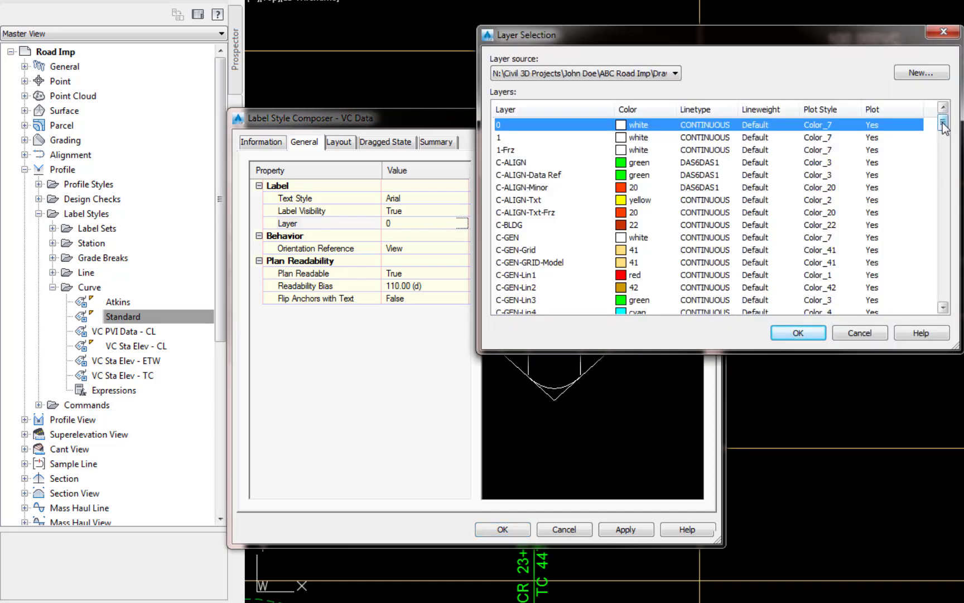
pyautogui.moveTo(943, 127); pyautogui.dragTo(943, 155)
pyautogui.click(517, 275)
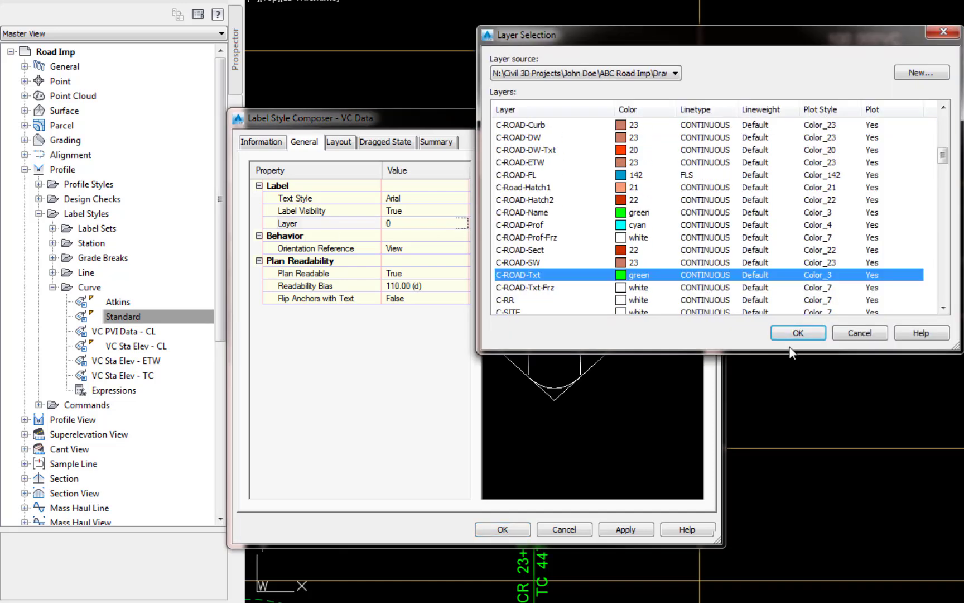
pyautogui.click(798, 332)
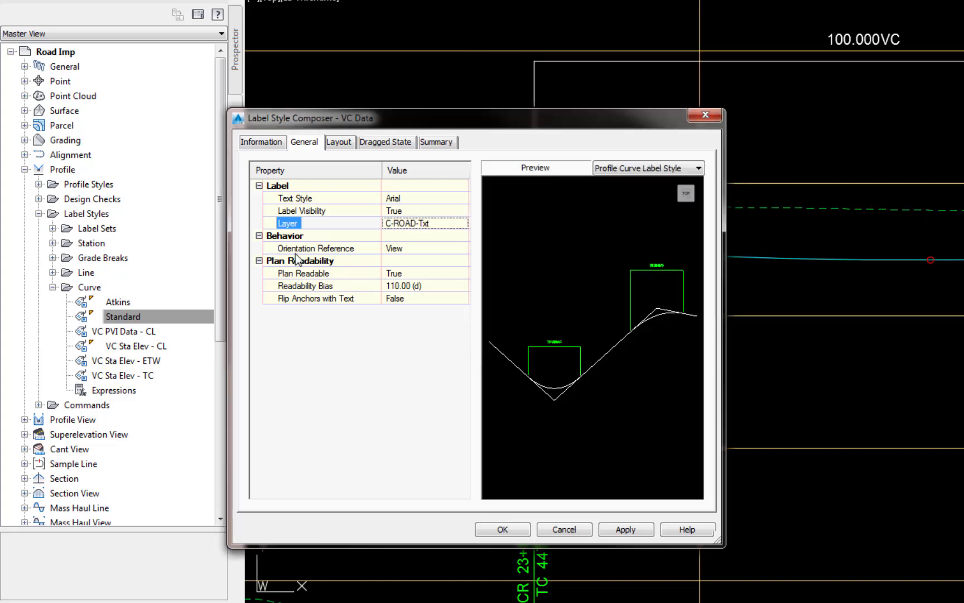
# Step: Set the label's orientation reference to View and save the VC Data style
pyautogui.click(464, 249)
pyautogui.click(464, 249)
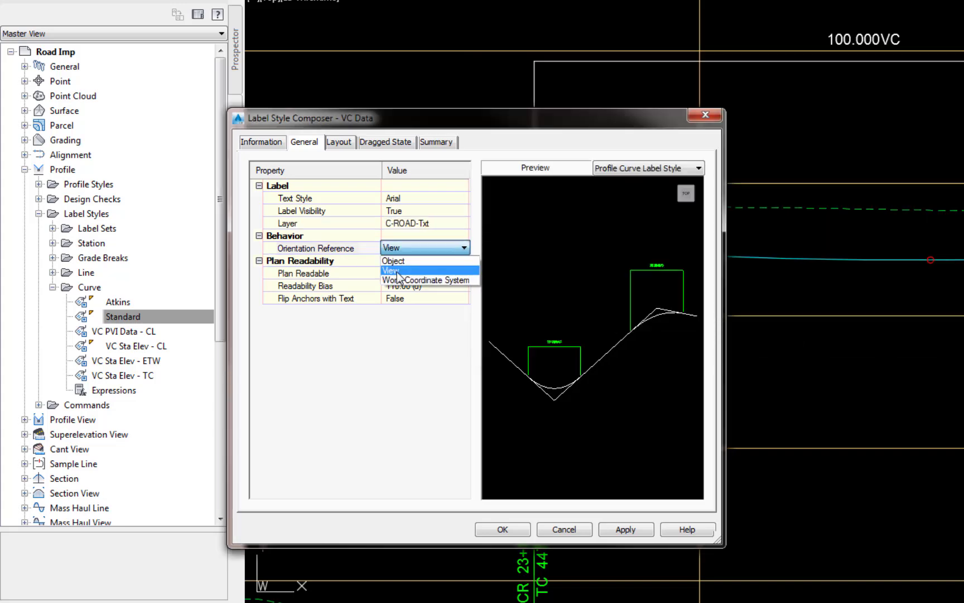
pyautogui.click(397, 271)
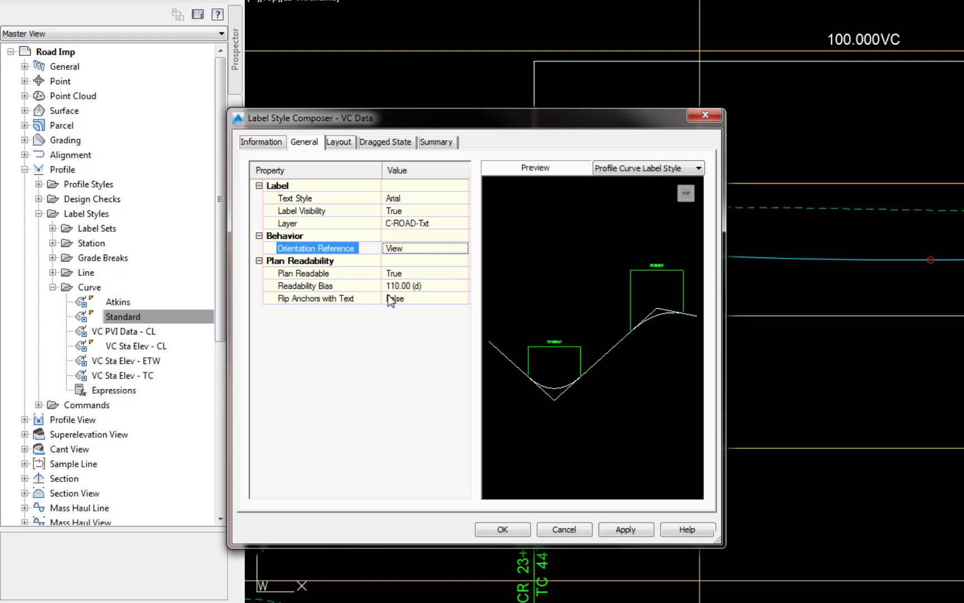
pyautogui.click(513, 529)
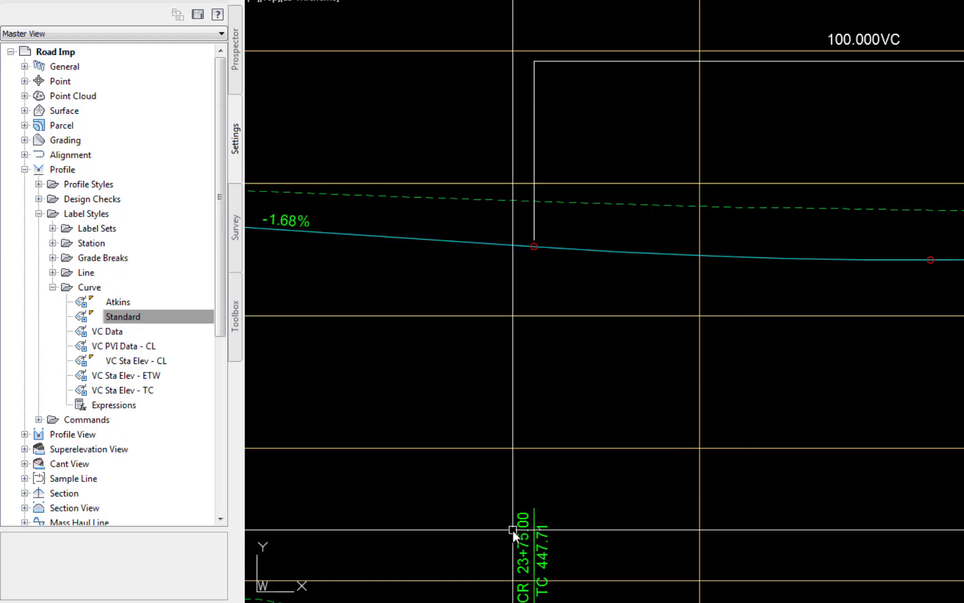
# Step: Open the VC Data curve label style for editing
pyautogui.click(206, 317)
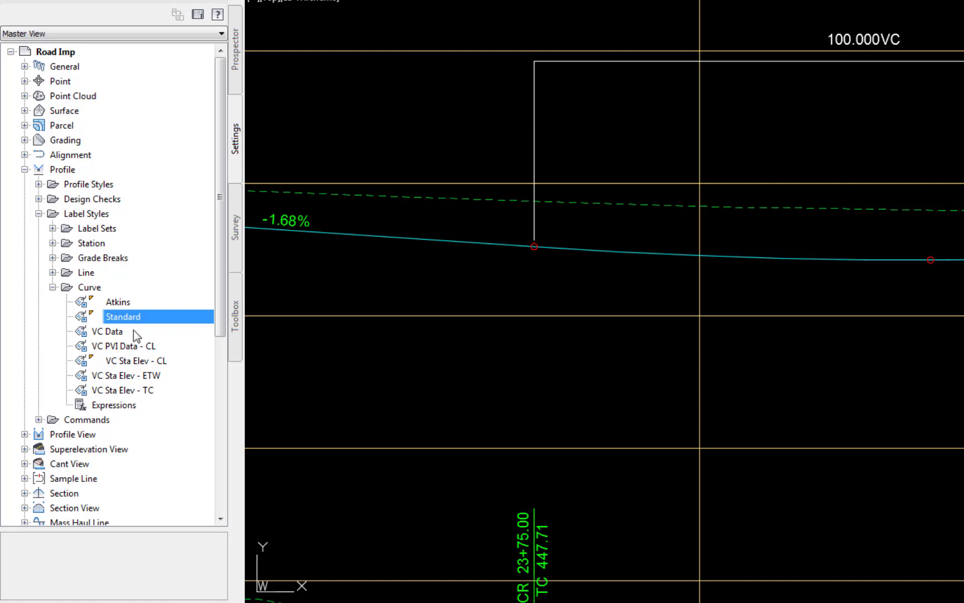
pyautogui.click(125, 332)
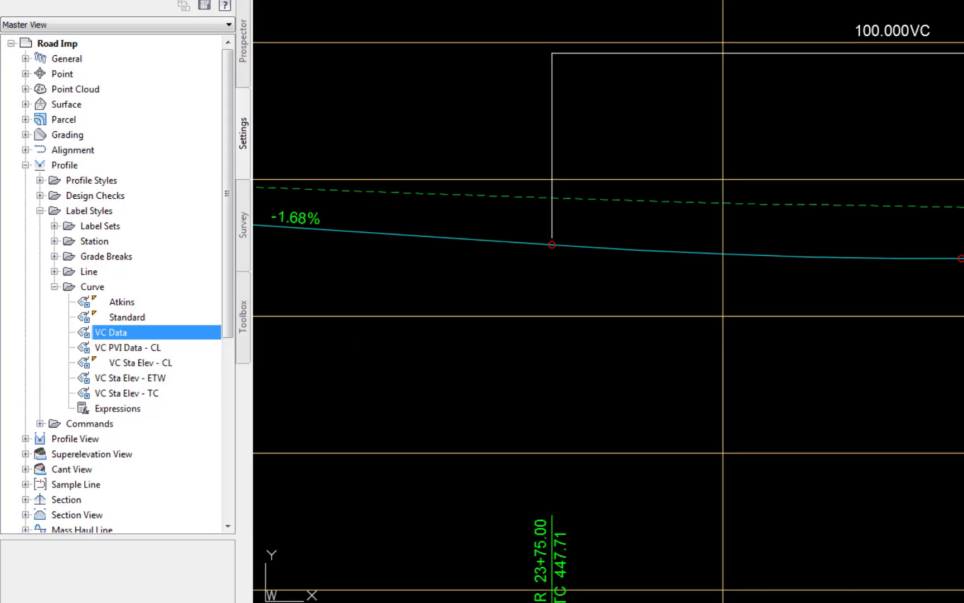
pyautogui.rightClick(128, 332)
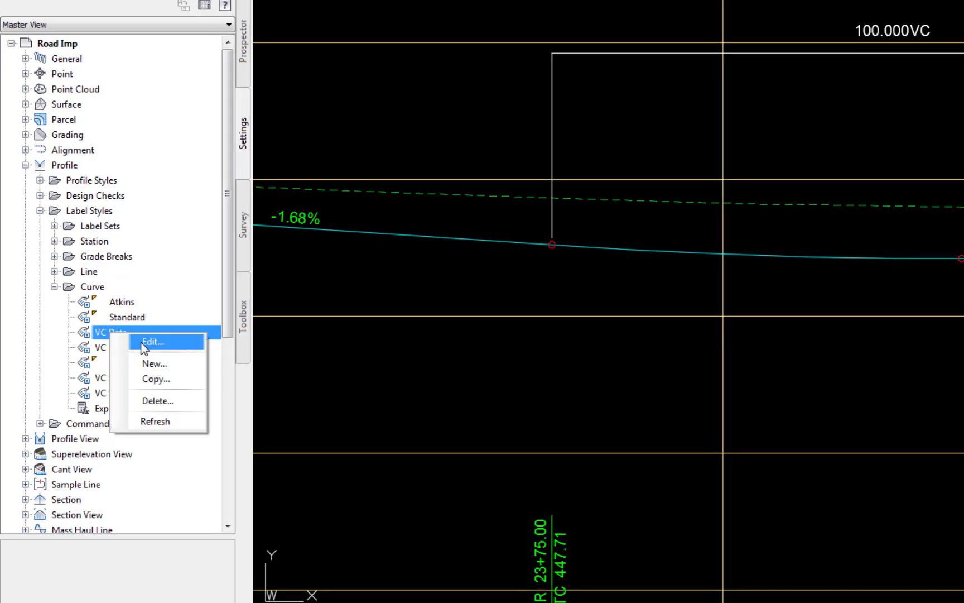
pyautogui.click(142, 338)
# Step: Review the layout properties of the Dimension Line, Start Line and End Line components
pyautogui.click(381, 175)
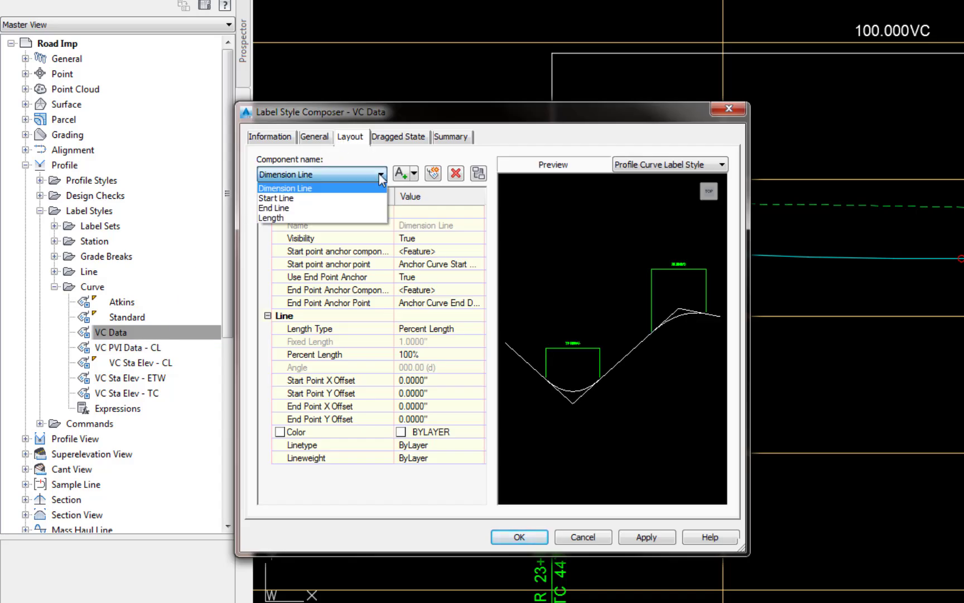
pyautogui.click(291, 191)
pyautogui.click(291, 175)
pyautogui.click(279, 196)
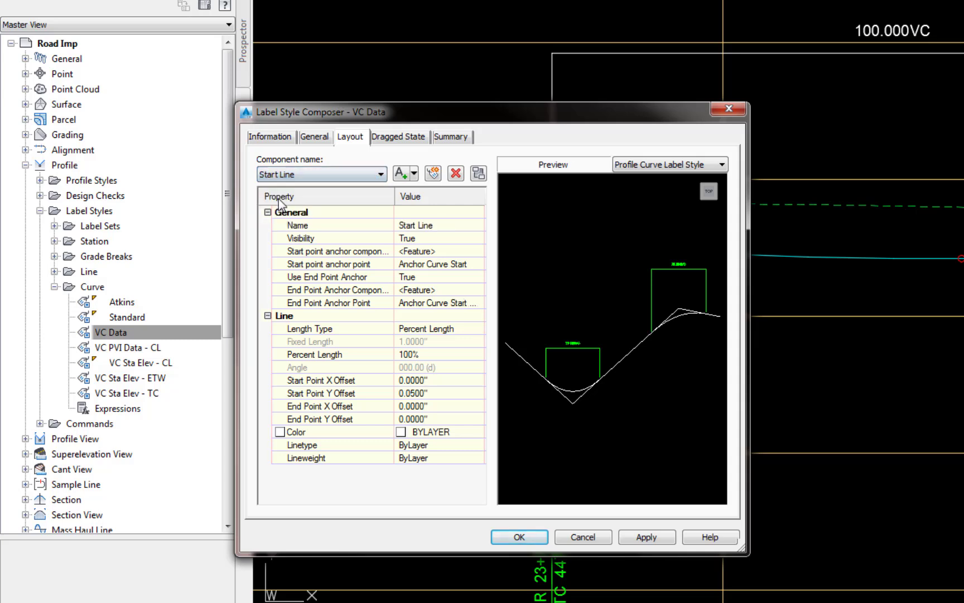
pyautogui.click(381, 175)
pyautogui.click(287, 206)
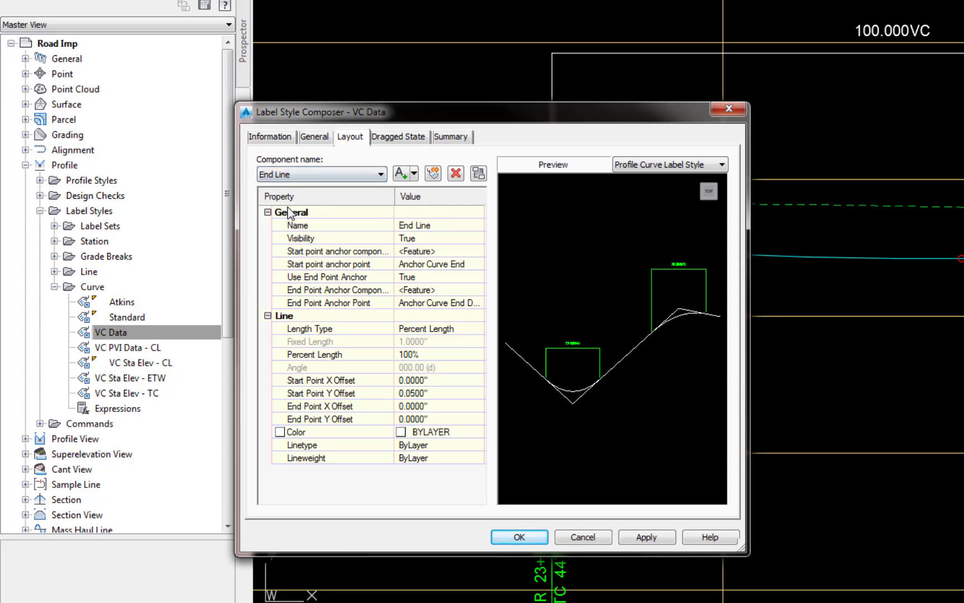
# Step: Delete the Length, Dimension Line, Start Line and End Line components from the VC Data label layout
pyautogui.click(379, 175)
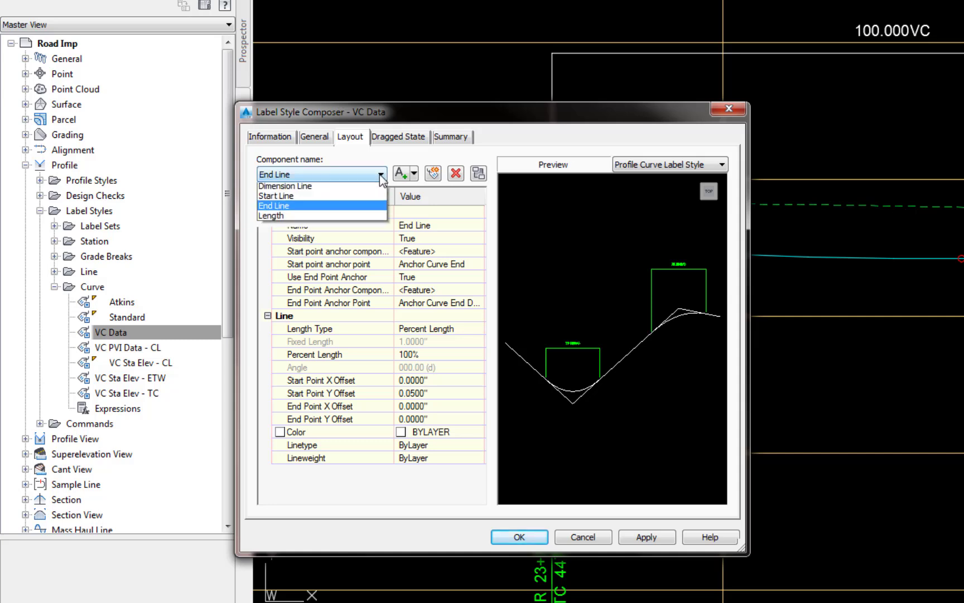
pyautogui.click(267, 216)
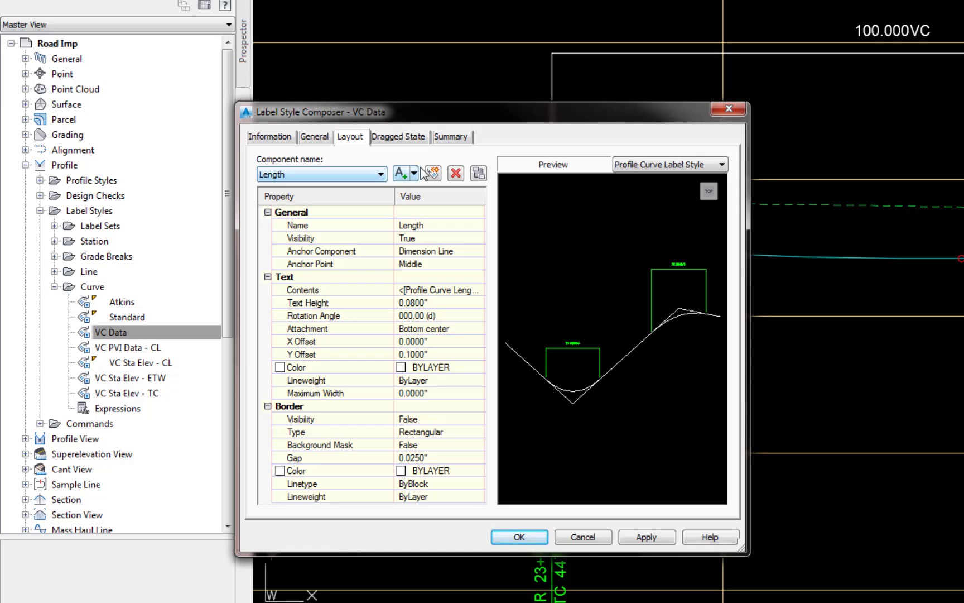
pyautogui.click(455, 174)
pyautogui.click(456, 173)
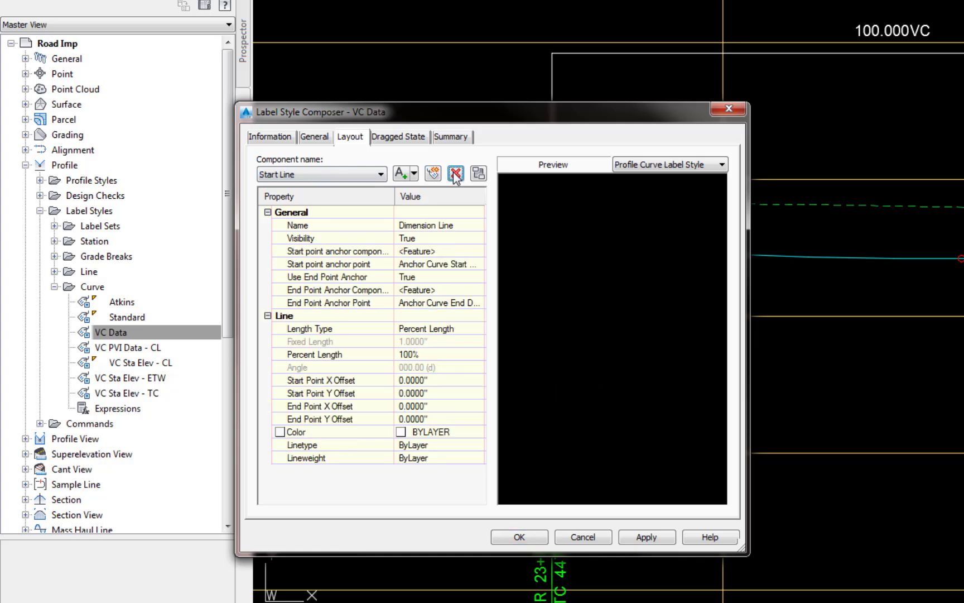
pyautogui.click(456, 174)
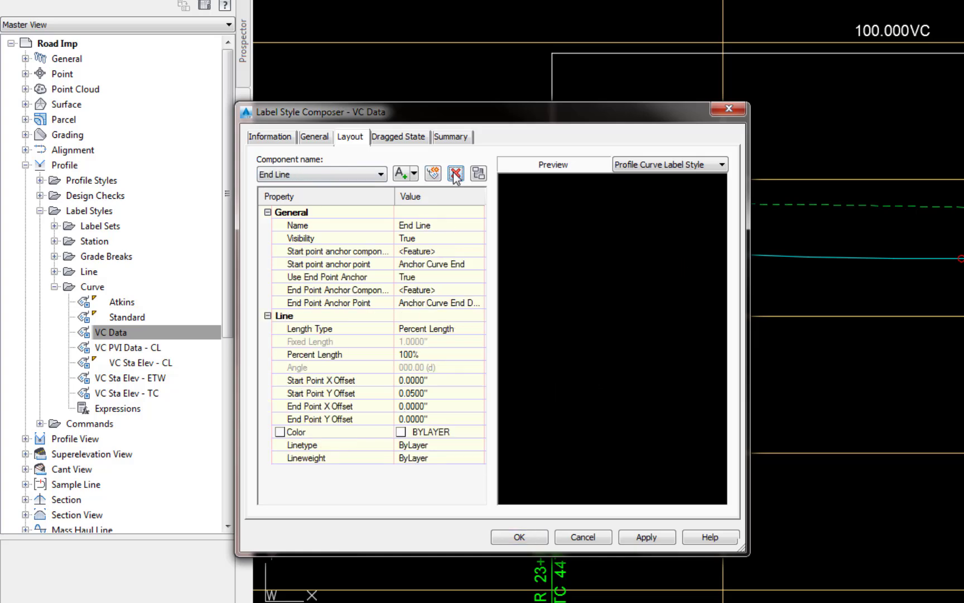
pyautogui.click(455, 174)
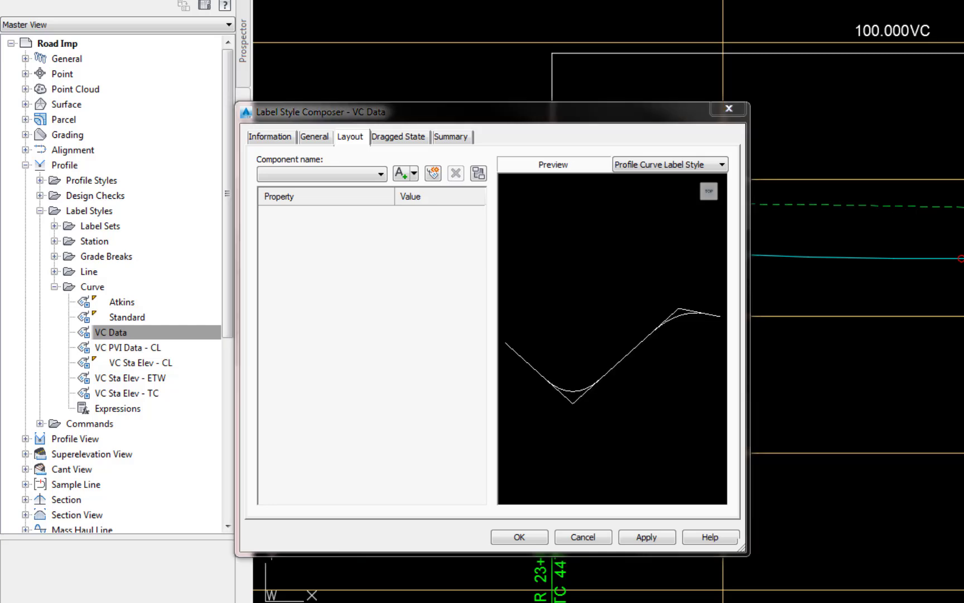
# Step: Add a line component to the empty label layout and name it Start Line Up
pyautogui.click(414, 173)
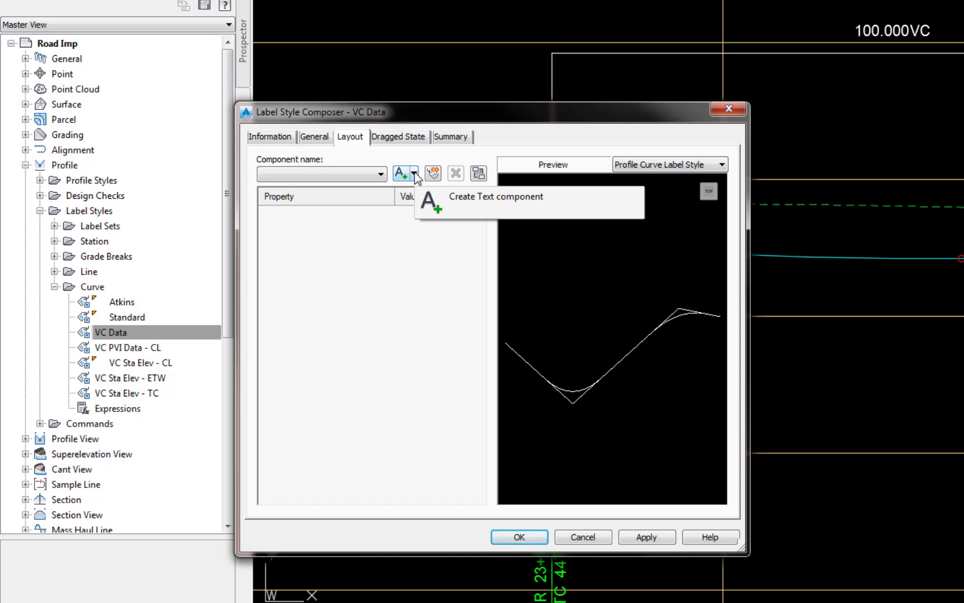
pyautogui.click(414, 174)
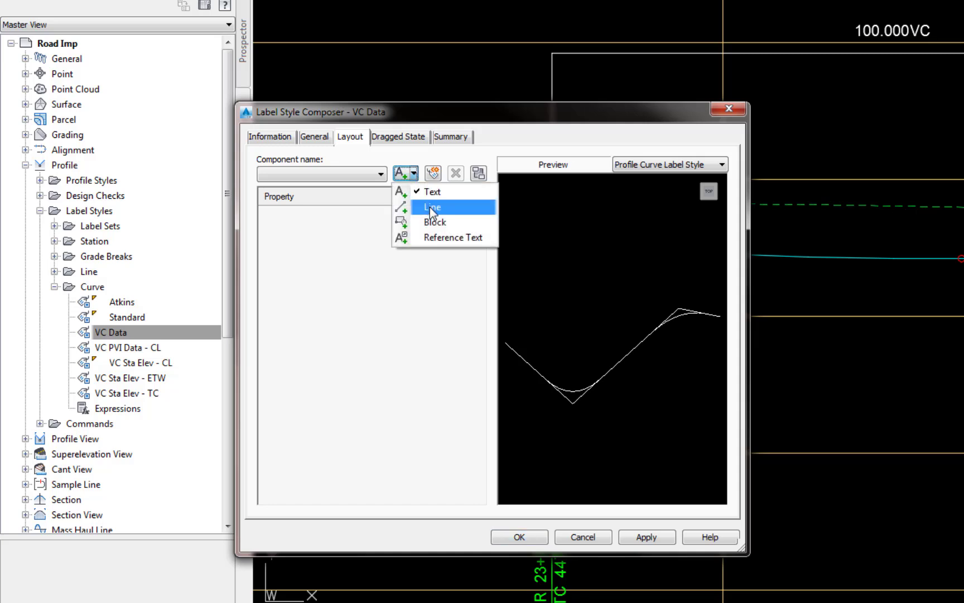
pyautogui.click(431, 207)
pyautogui.click(417, 225)
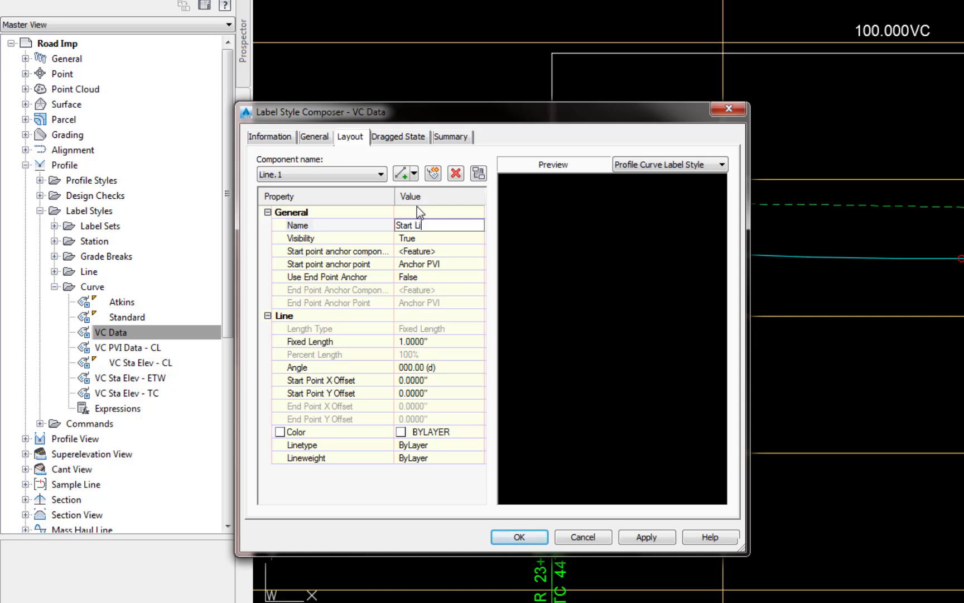
pyautogui.write('Start Line Up')
# Step: Anchor the Start Line Up component's start point to Anchor Curve Start and set its angle to 90 degrees
pyautogui.click(478, 264)
pyautogui.click(480, 264)
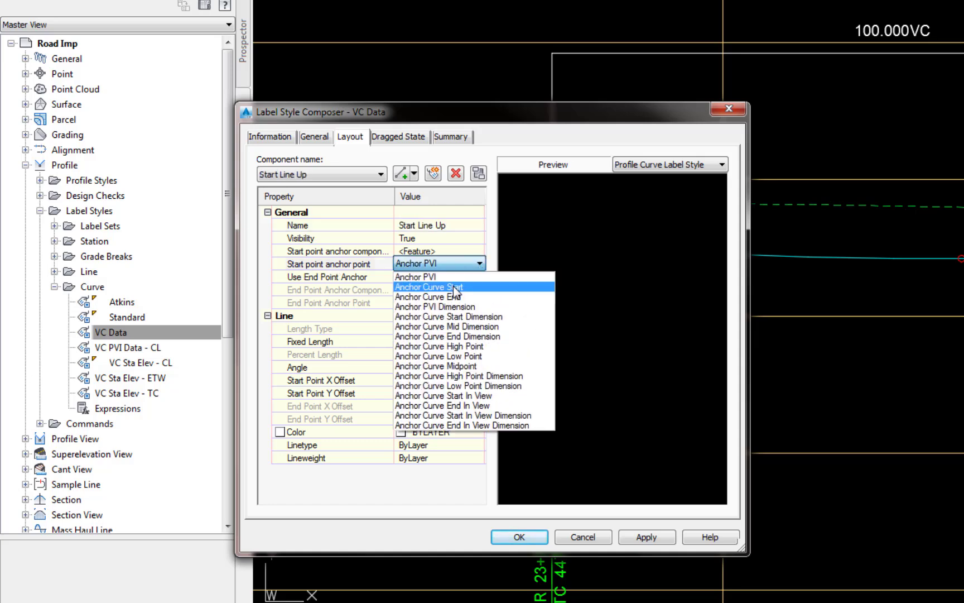
pyautogui.click(457, 287)
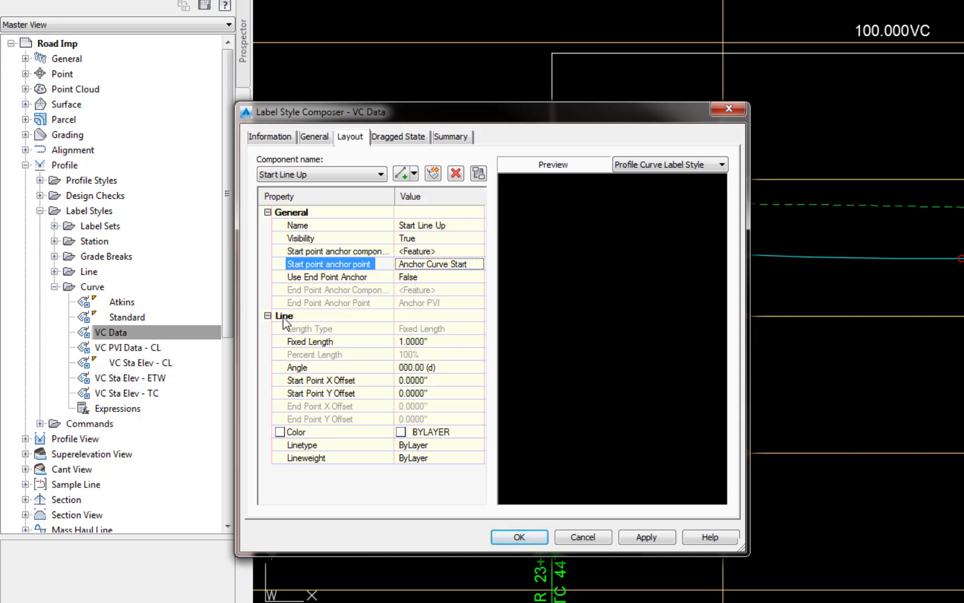
pyautogui.click(425, 366)
pyautogui.write('90')
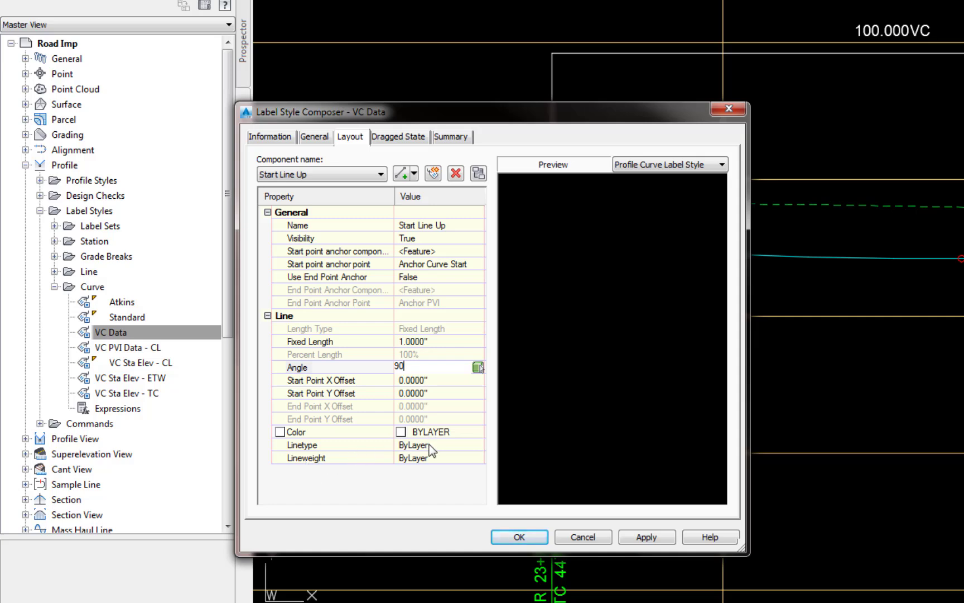
pyautogui.press('Return')
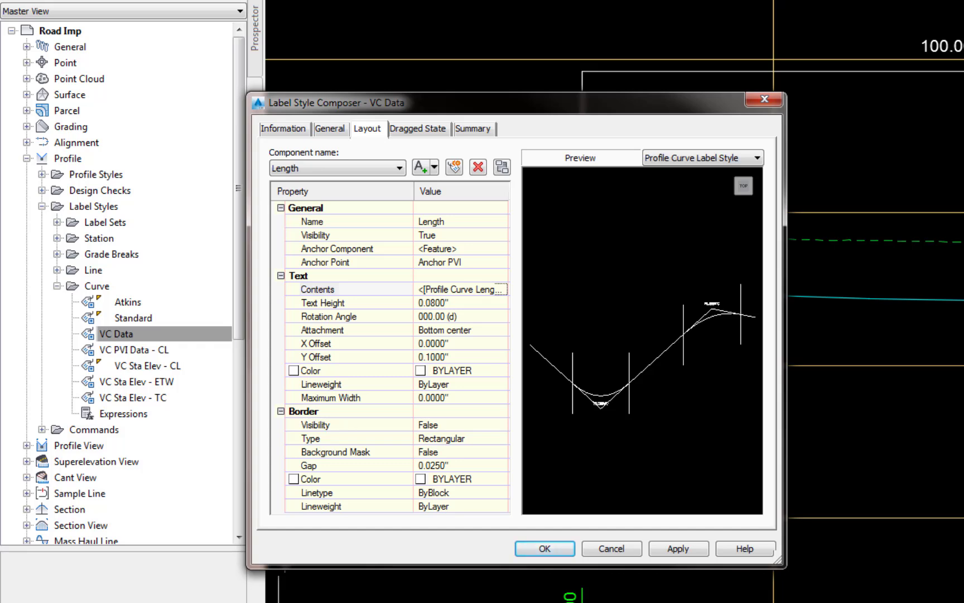
# Step: Copy the Length text component and name the copy BVC Sta
pyautogui.click(400, 168)
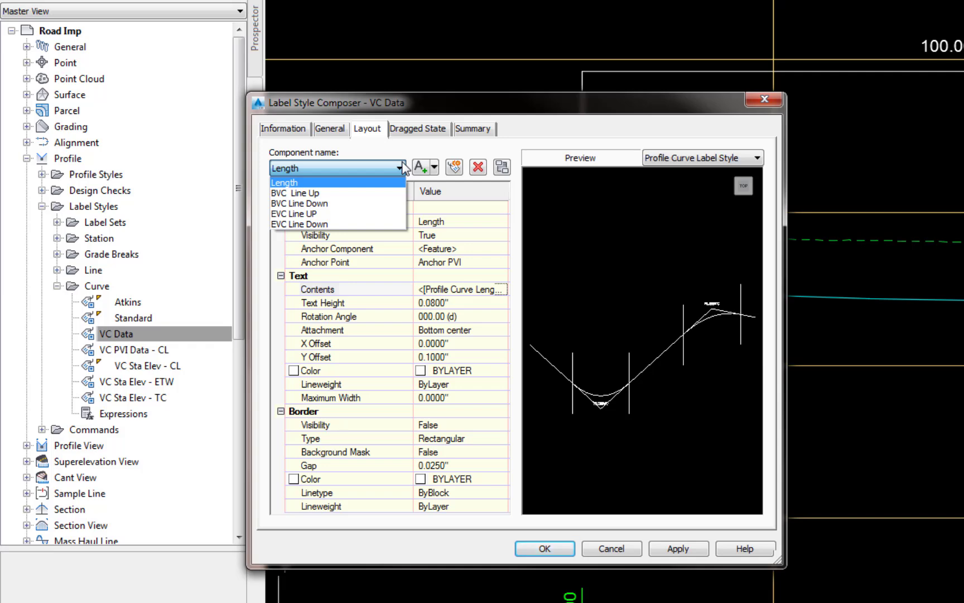
pyautogui.click(388, 170)
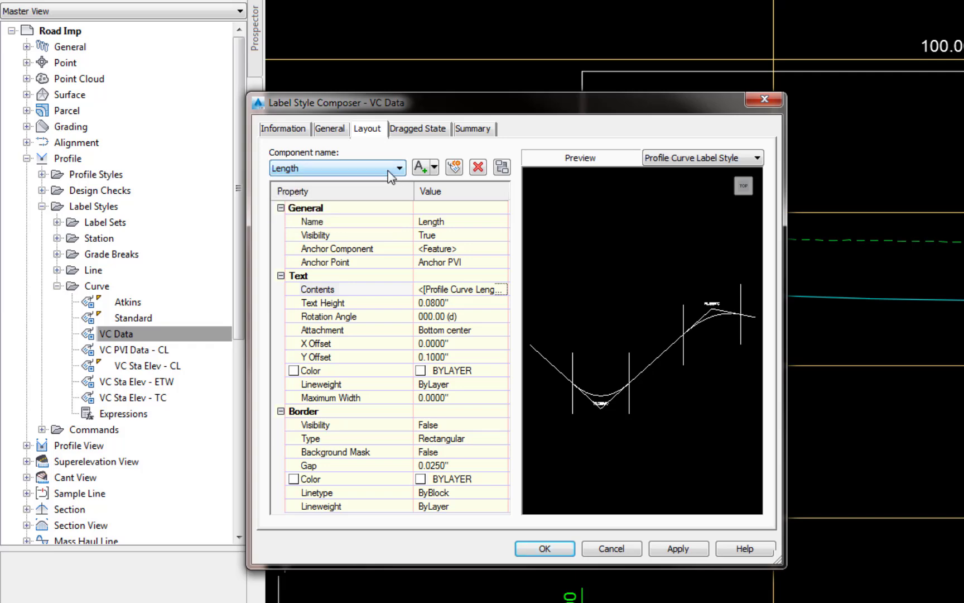
pyautogui.click(454, 168)
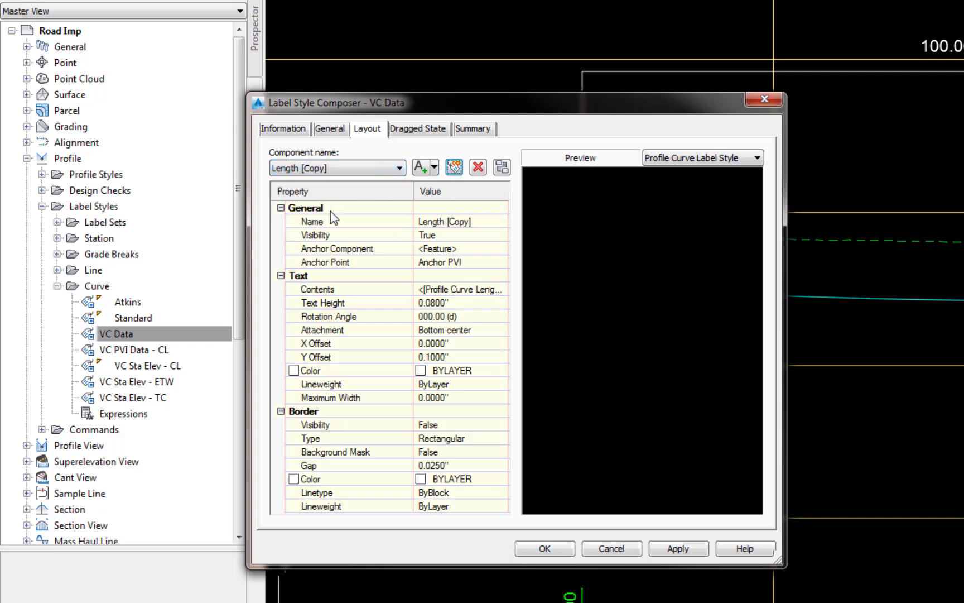
pyautogui.click(467, 221)
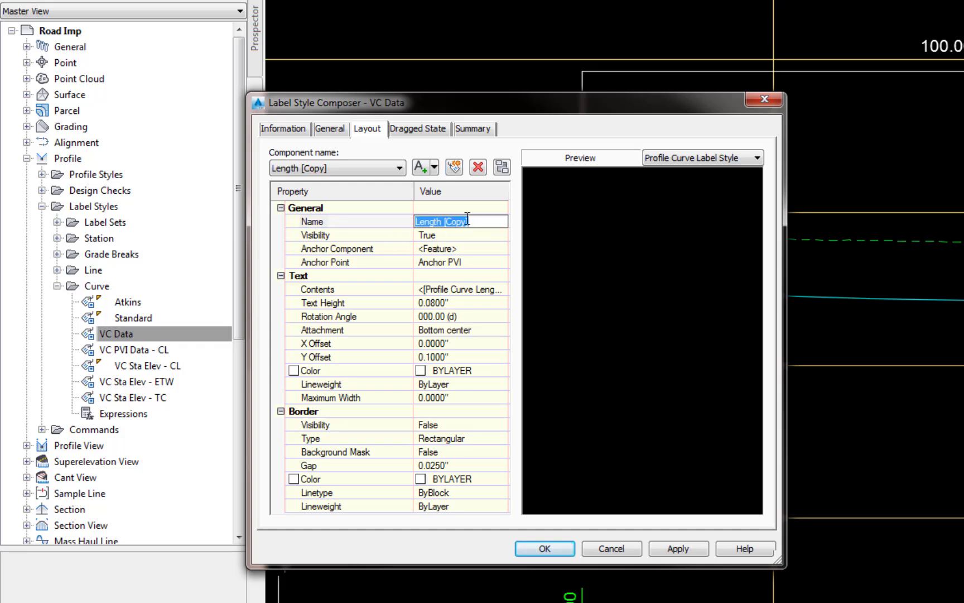
pyautogui.write('BVC Sta')
# Step: Anchor the BVC Sta text to the End point of the BVC Line Up component
pyautogui.click(500, 249)
pyautogui.click(504, 248)
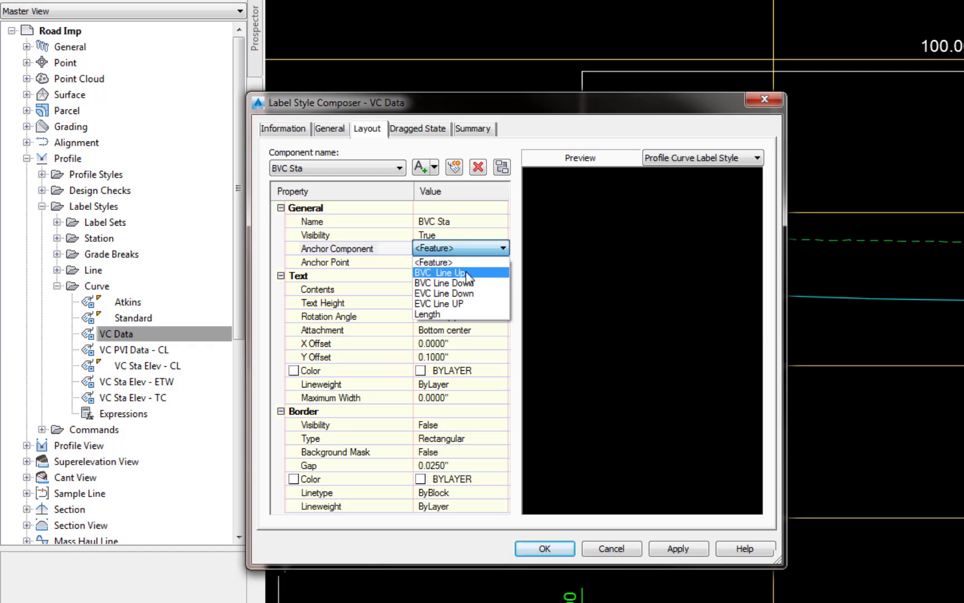
pyautogui.click(466, 273)
pyautogui.click(503, 262)
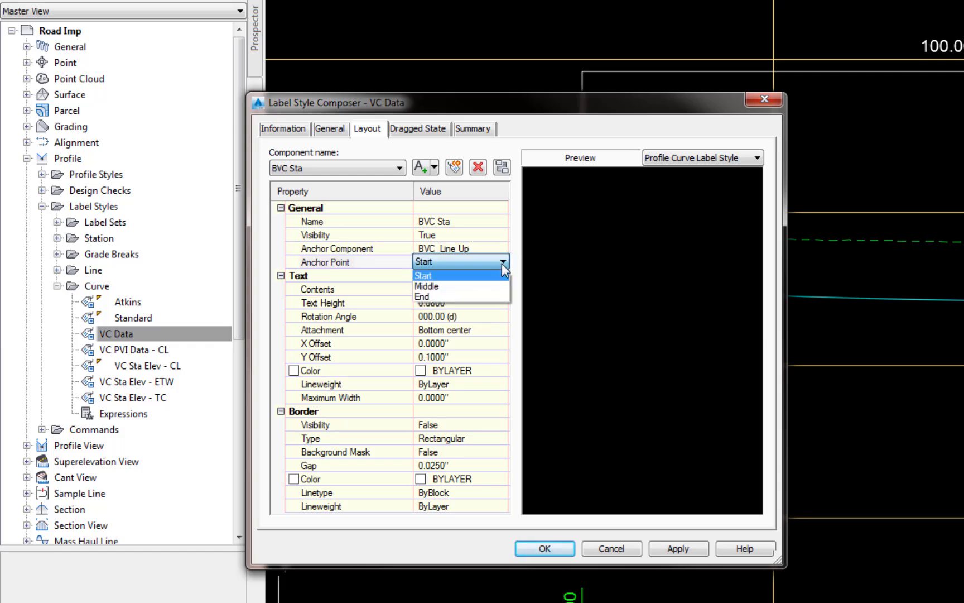
pyautogui.click(431, 297)
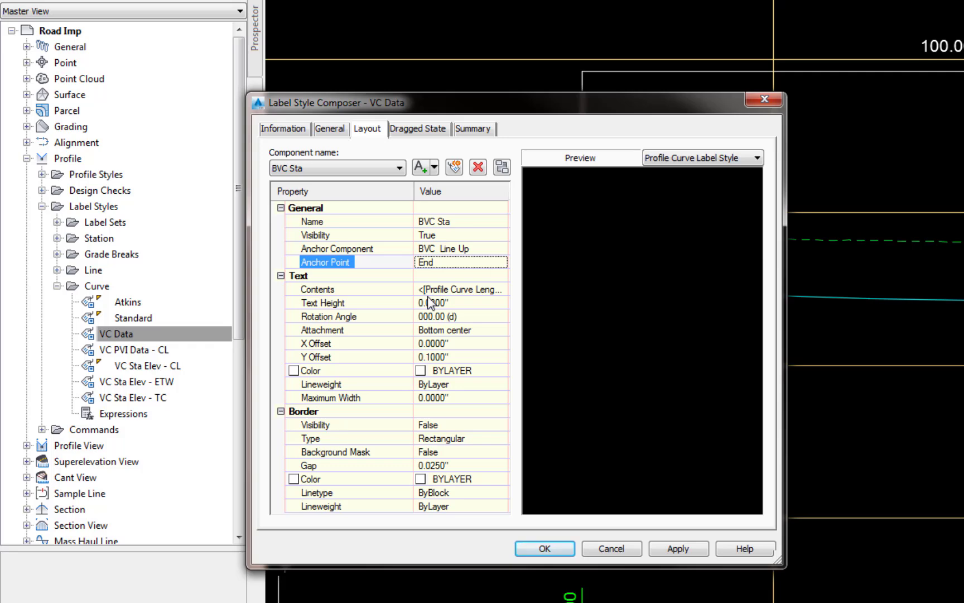
# Step: Open the BVC Sta text contents for editing and change the Profile Curve Length field's precision code to P2
pyautogui.click(503, 291)
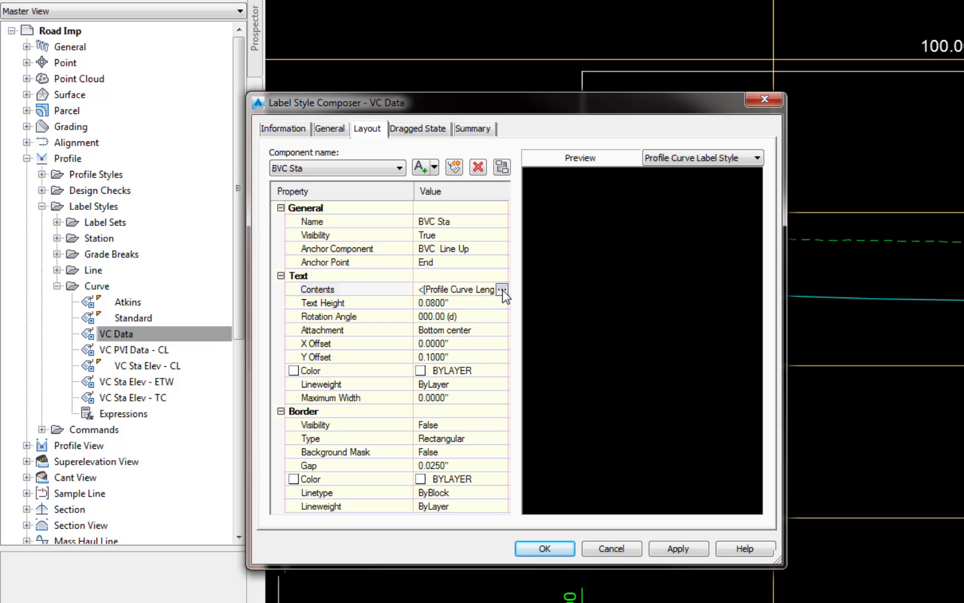
pyautogui.click(502, 289)
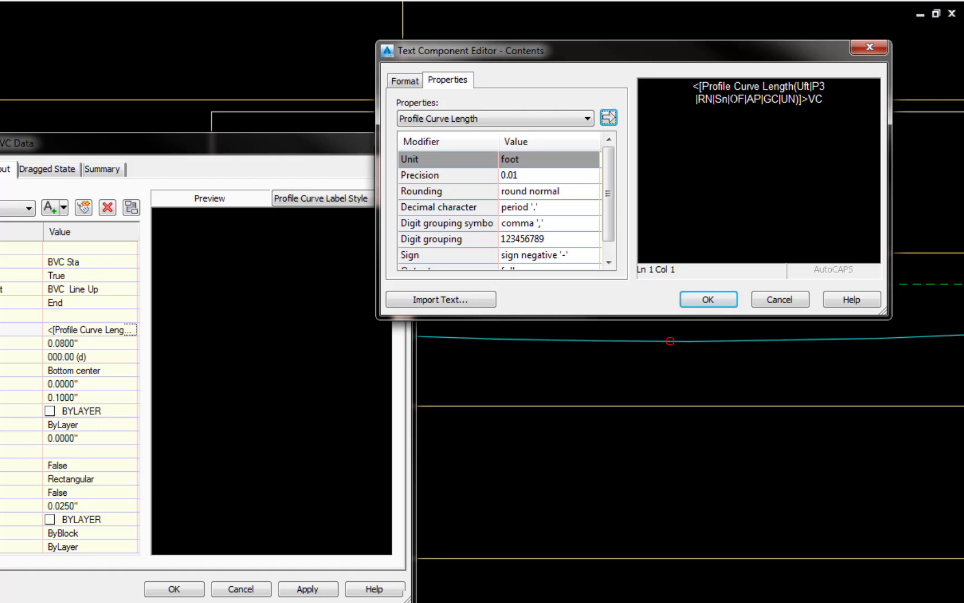
pyautogui.click(824, 99)
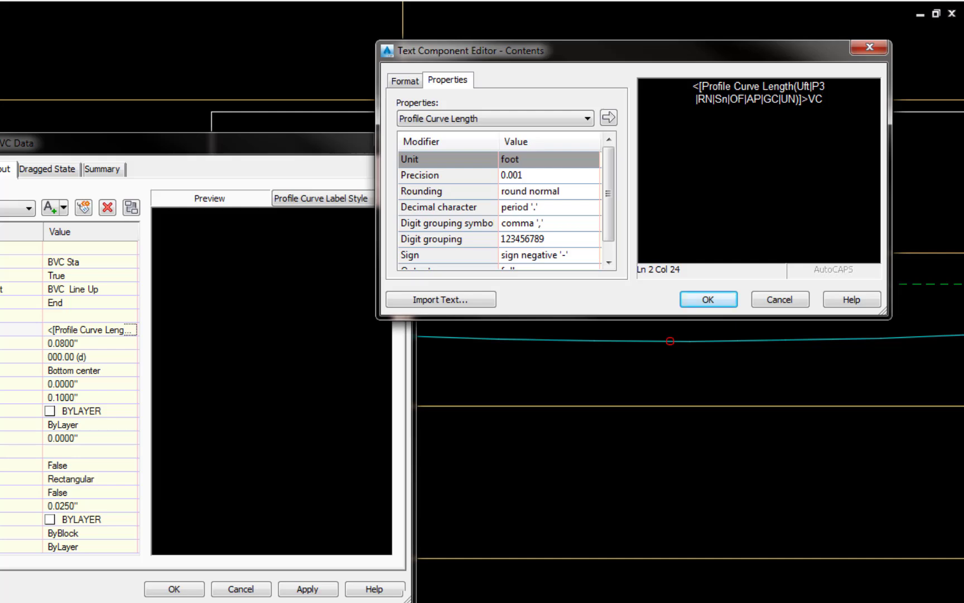
pyautogui.click(819, 86)
pyautogui.write('2')
pyautogui.press('Delete')
pyautogui.click(407, 82)
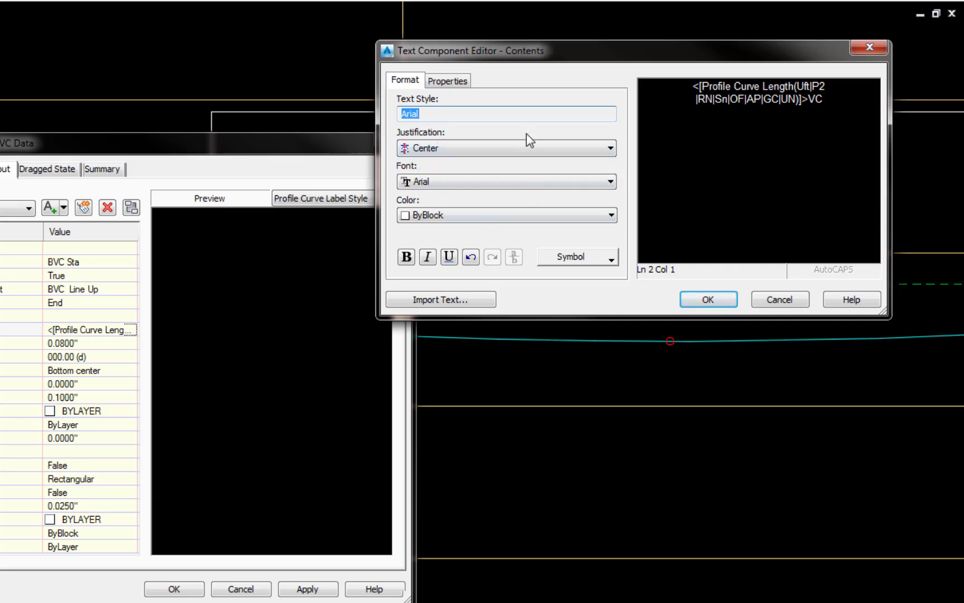
pyautogui.click(446, 83)
# Step: Add the prefix "BVC" and insert the Profile Curve Start Station field in station format with 0.01 precision ahead of the existing length field
pyautogui.click(588, 119)
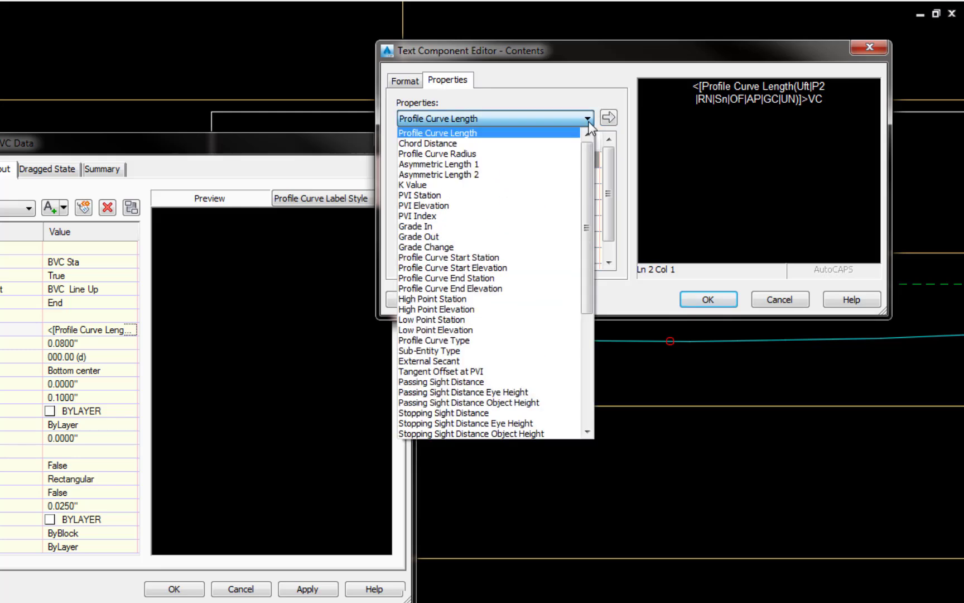
pyautogui.click(457, 258)
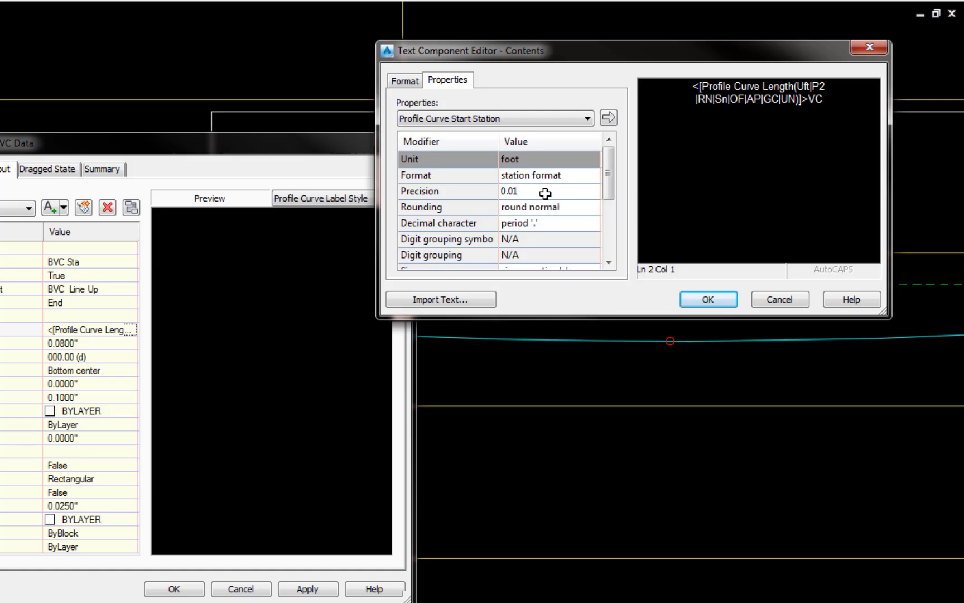
pyautogui.click(691, 88)
pyautogui.write('BVC')
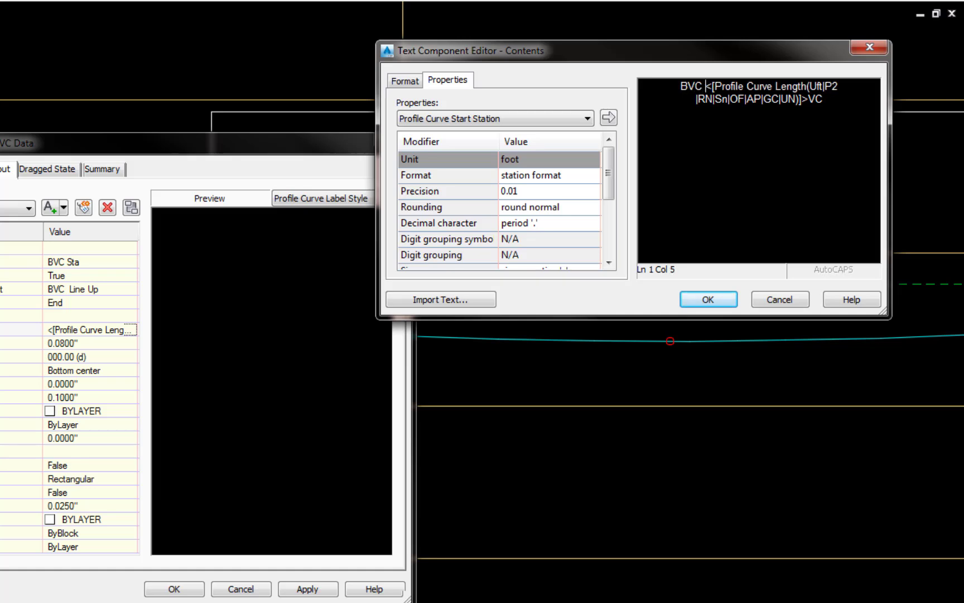
pyautogui.click(609, 118)
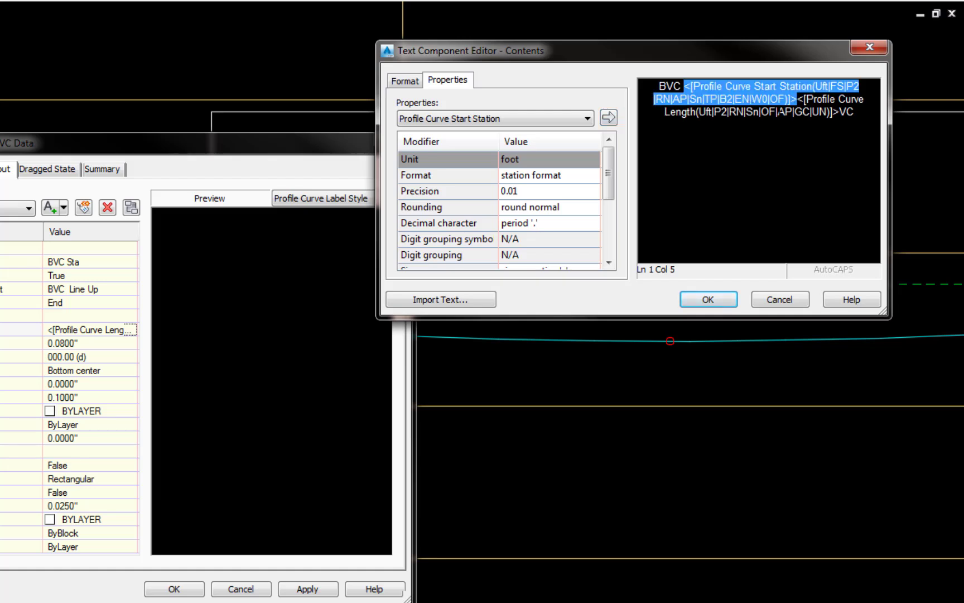
# Step: Delete the Profile Curve Length field and its VC suffix from the BVC Sta contents and accept the edited text
pyautogui.click(780, 110)
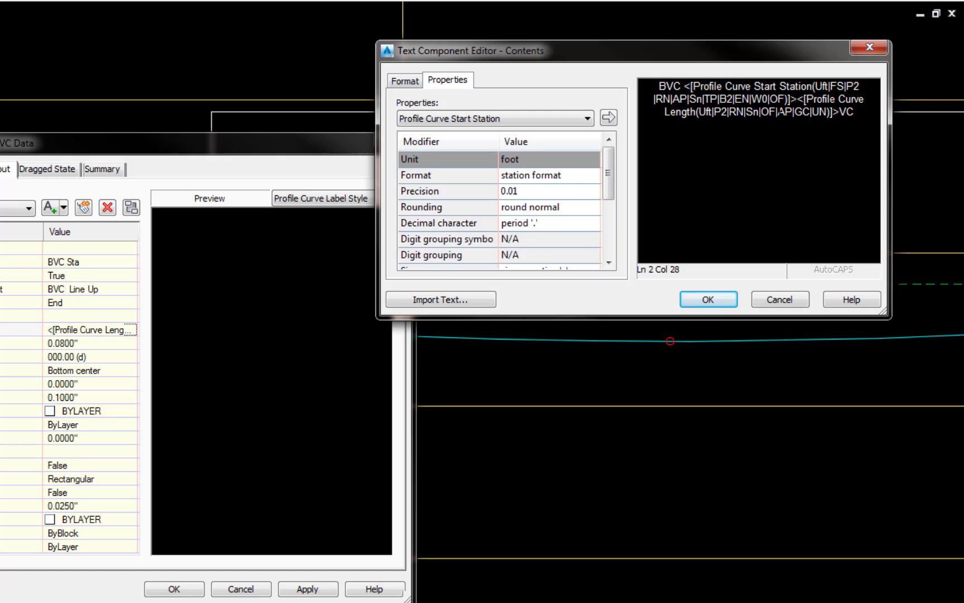
pyautogui.doubleClick(780, 113)
pyautogui.moveTo(779, 114); pyautogui.dragTo(857, 113)
pyautogui.press('Delete')
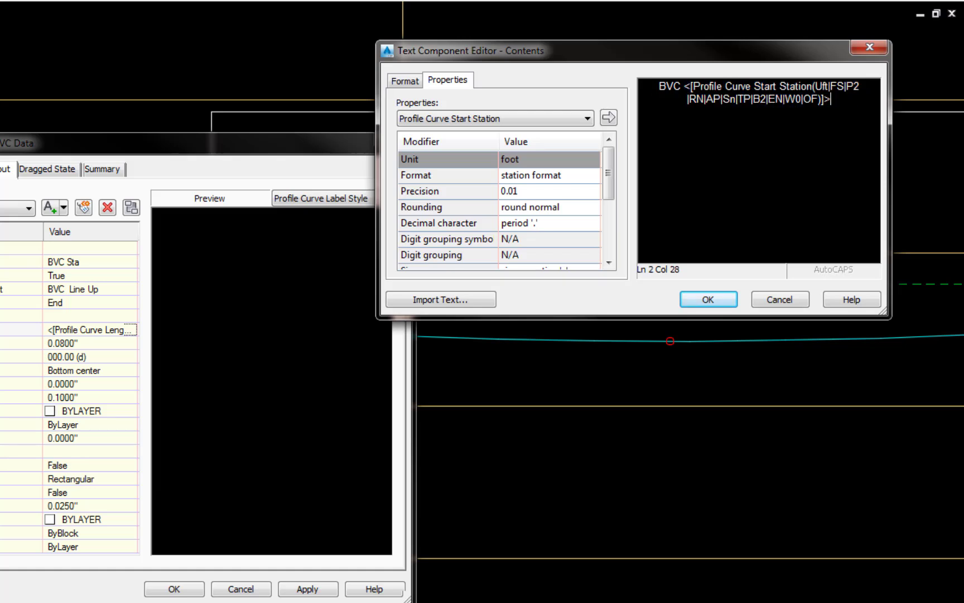
pyautogui.click(705, 302)
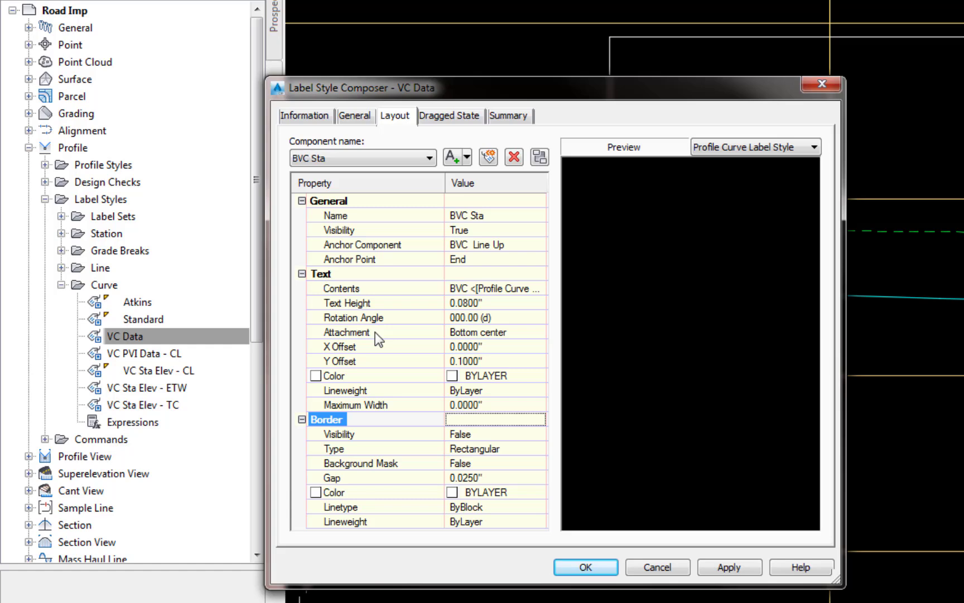
# Step: Set the BVC Sta text's attachment to Bottom right and its Y offset to 0.01"
pyautogui.click(535, 331)
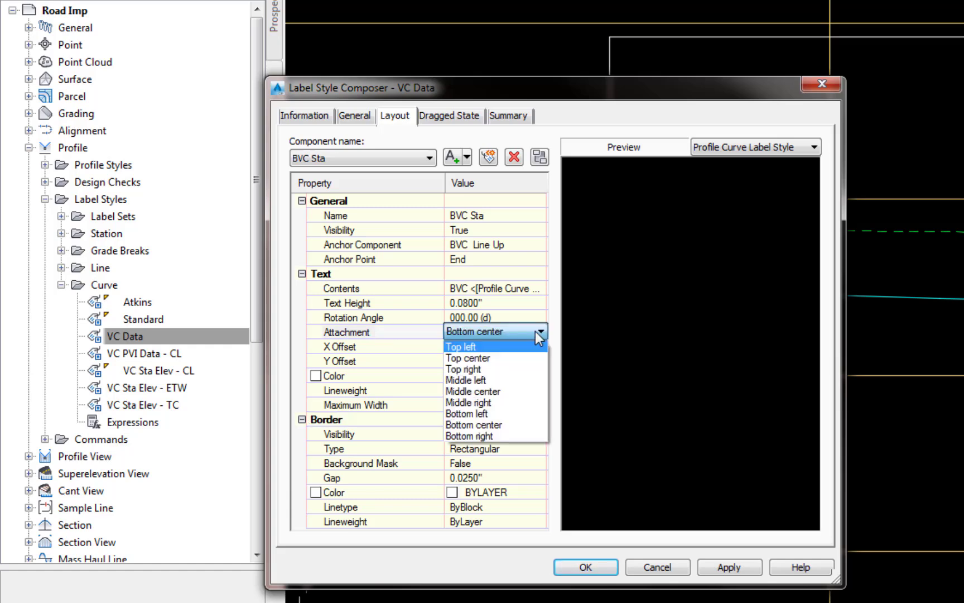
pyautogui.click(487, 435)
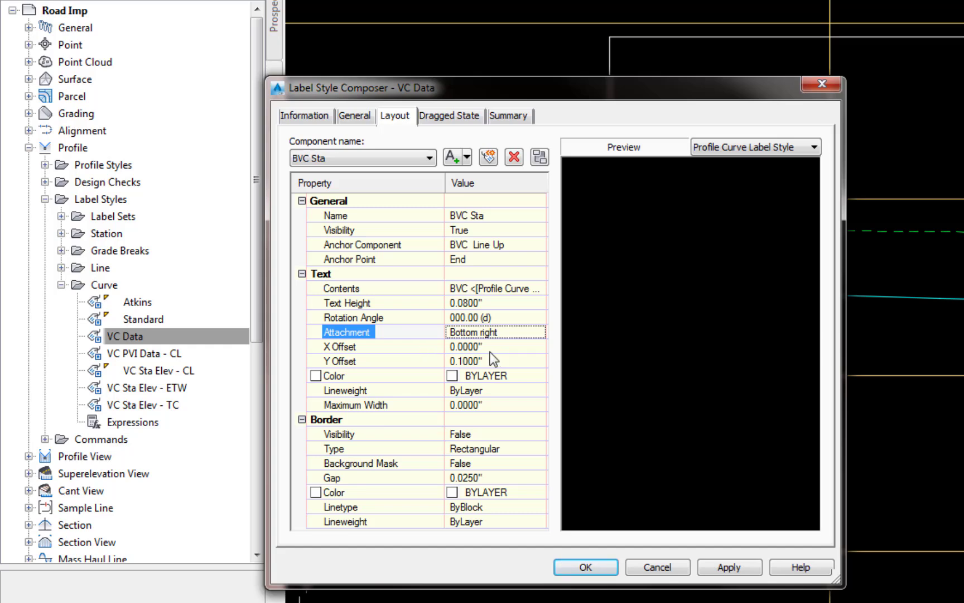
pyautogui.click(396, 364)
pyautogui.write('0.01')
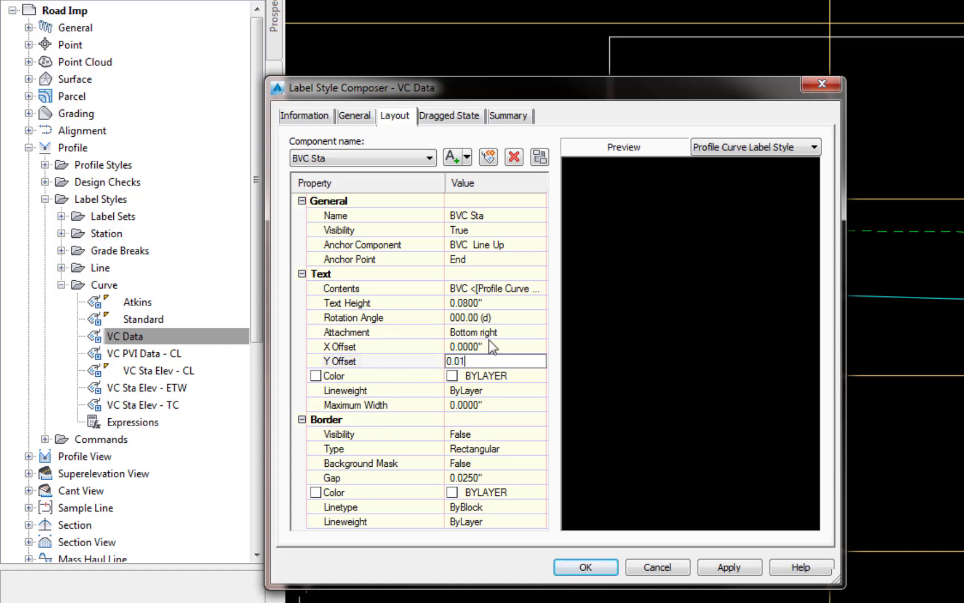
pyautogui.press('Return')
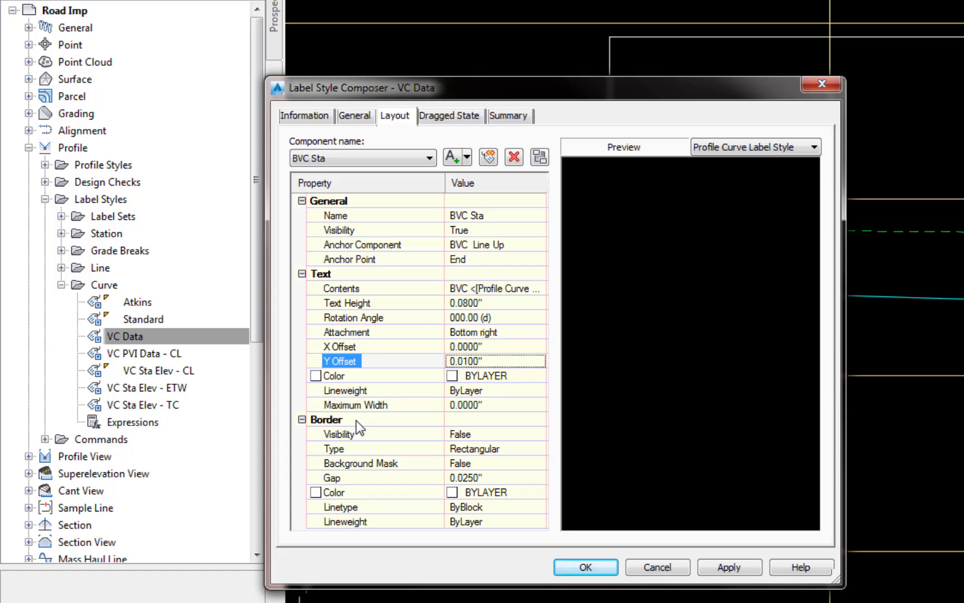
pyautogui.click(536, 447)
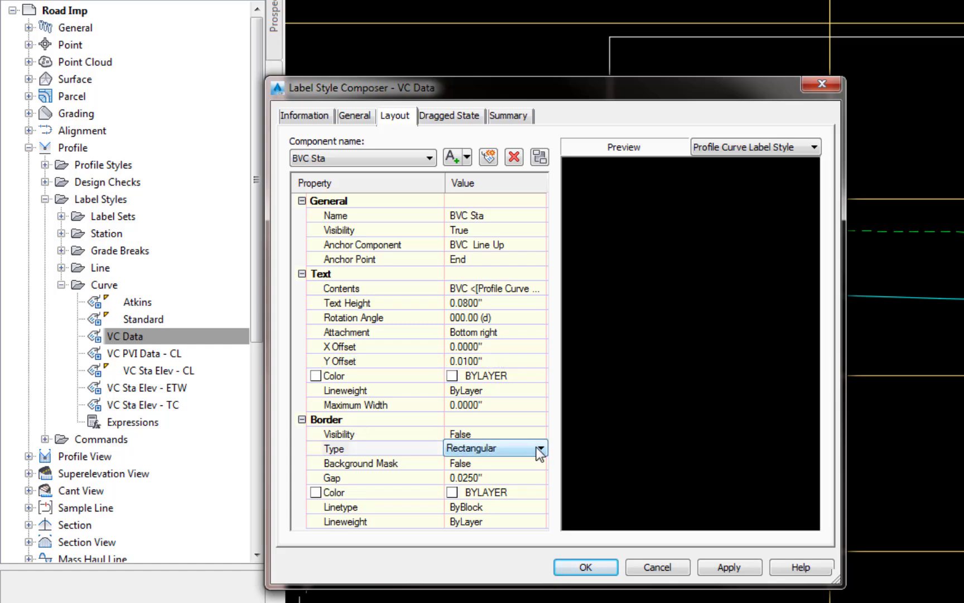
pyautogui.click(539, 448)
pyautogui.click(537, 447)
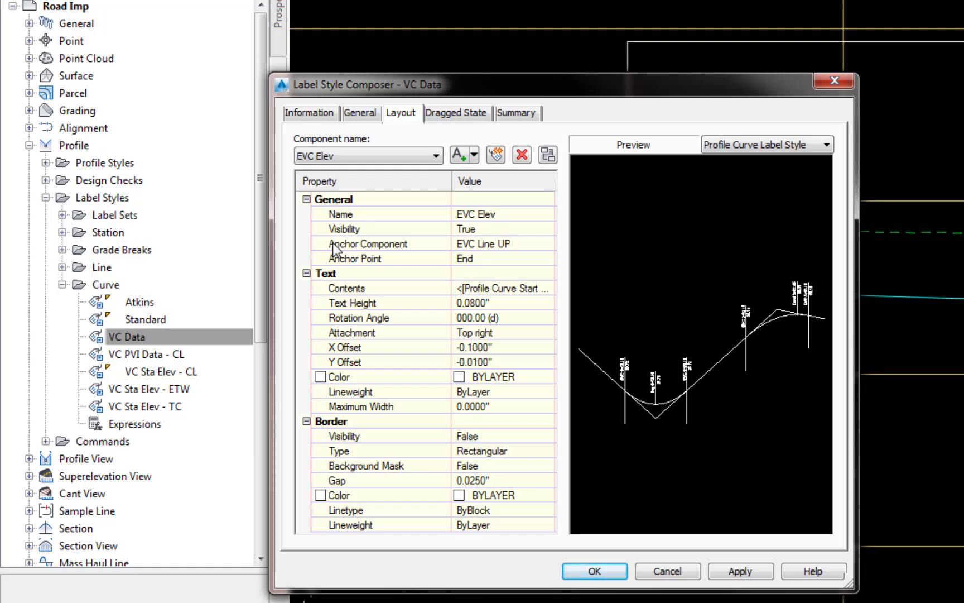
# Step: Review the anchor and text settings of the Sag Line, Sag Sta, Sag Elev, Crest Sta and Crest Elev components
pyautogui.click(437, 155)
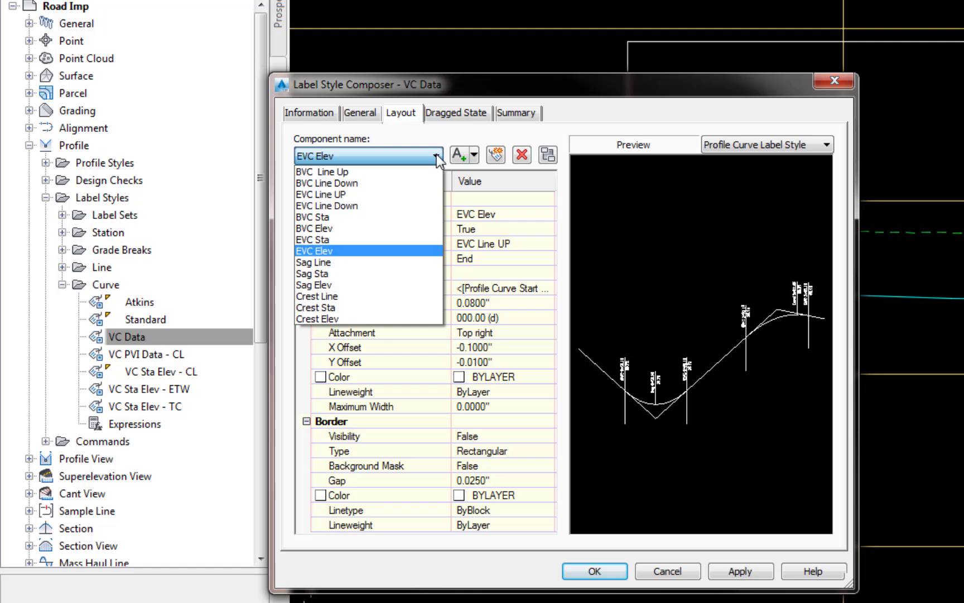
pyautogui.click(324, 263)
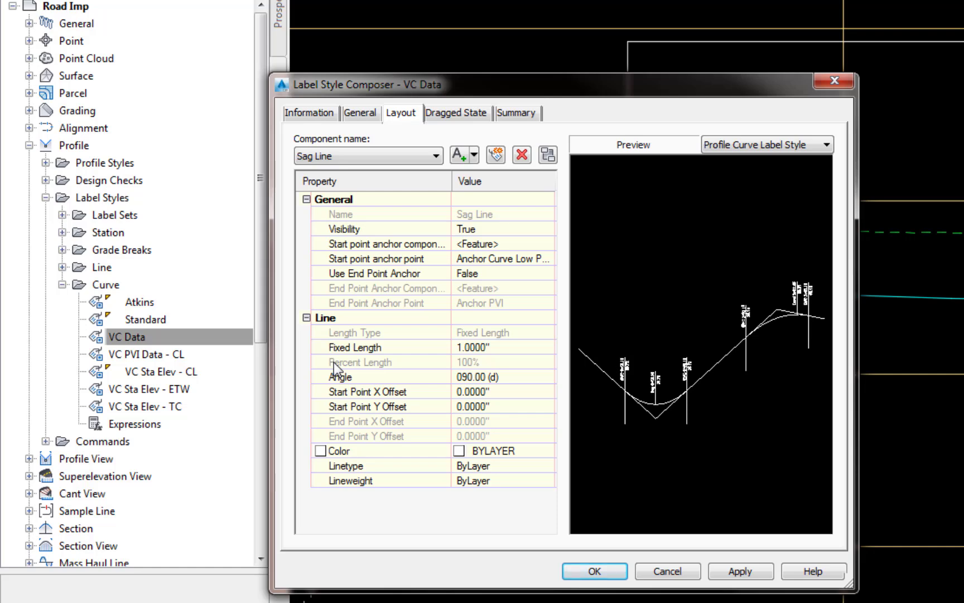
pyautogui.click(436, 156)
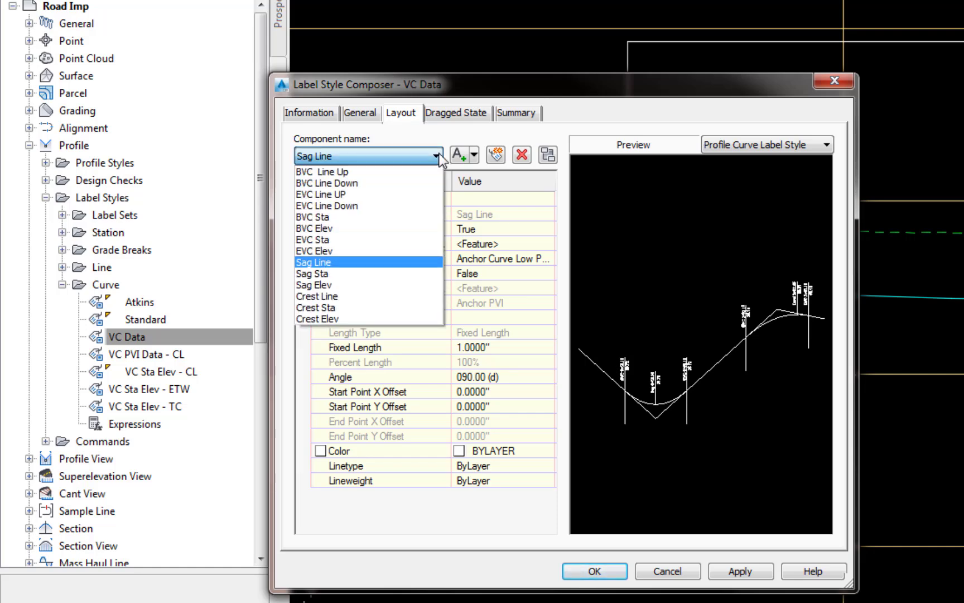
pyautogui.click(346, 302)
pyautogui.press('Down')
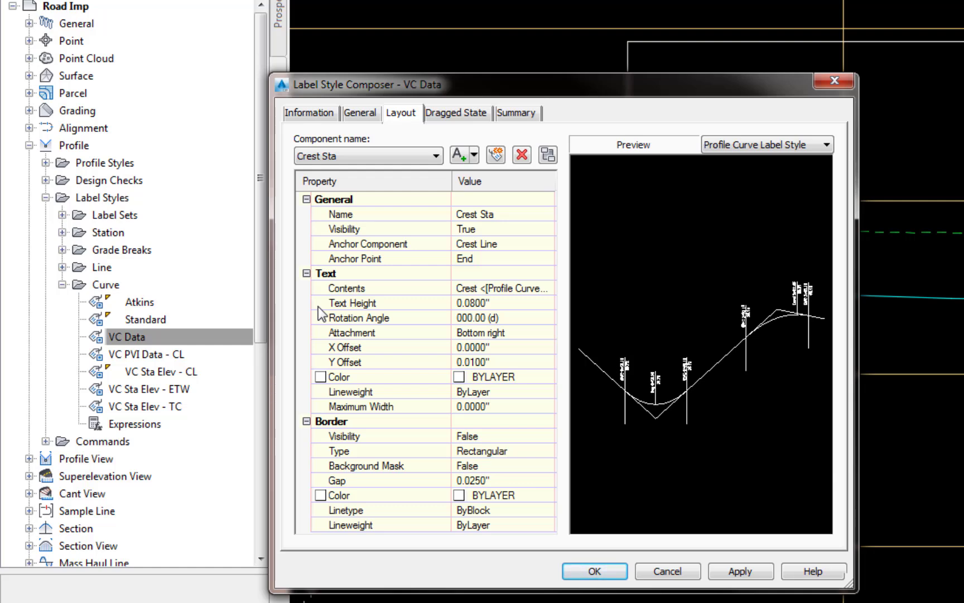
pyautogui.click(438, 156)
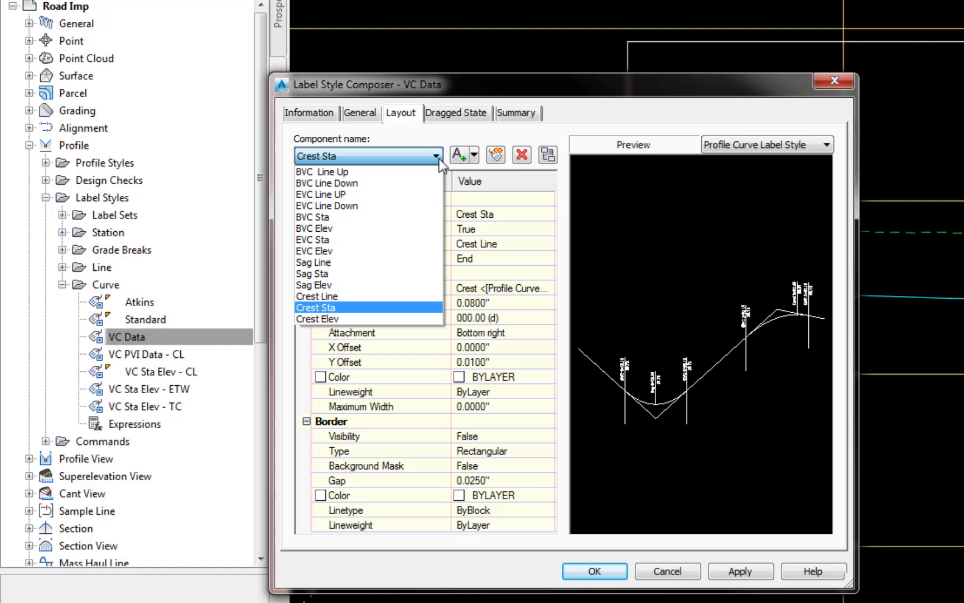
pyautogui.click(307, 274)
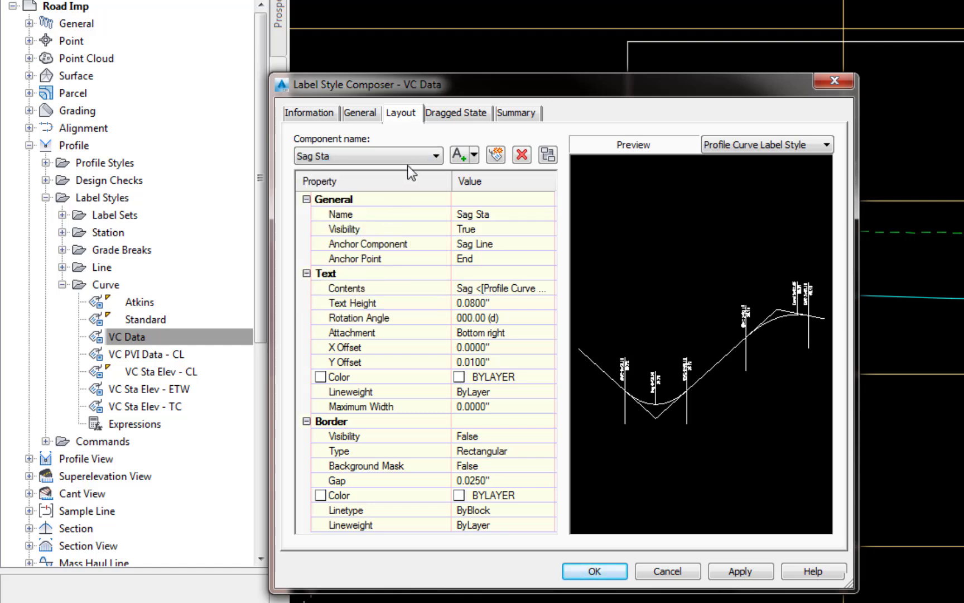
pyautogui.click(437, 157)
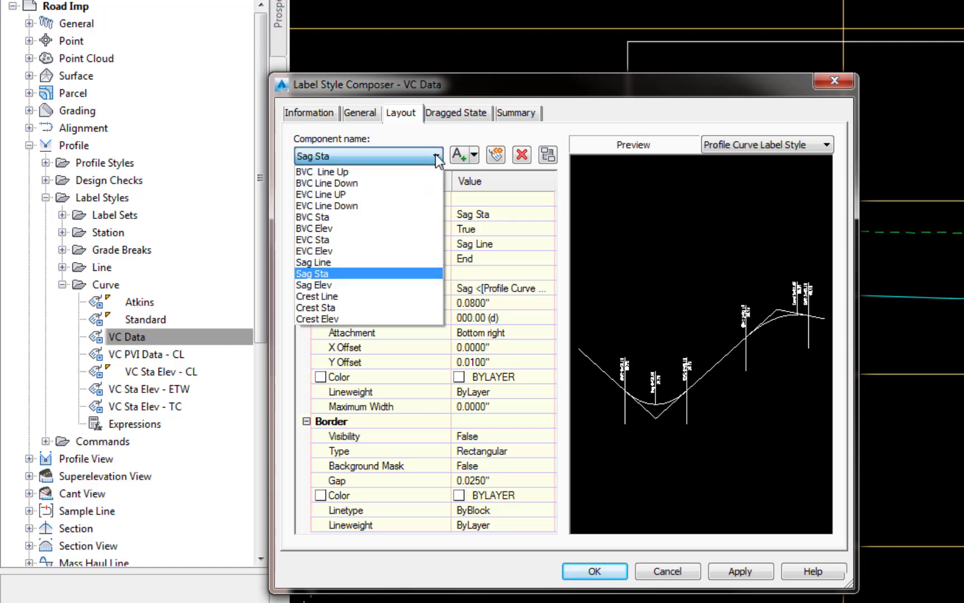
pyautogui.click(325, 285)
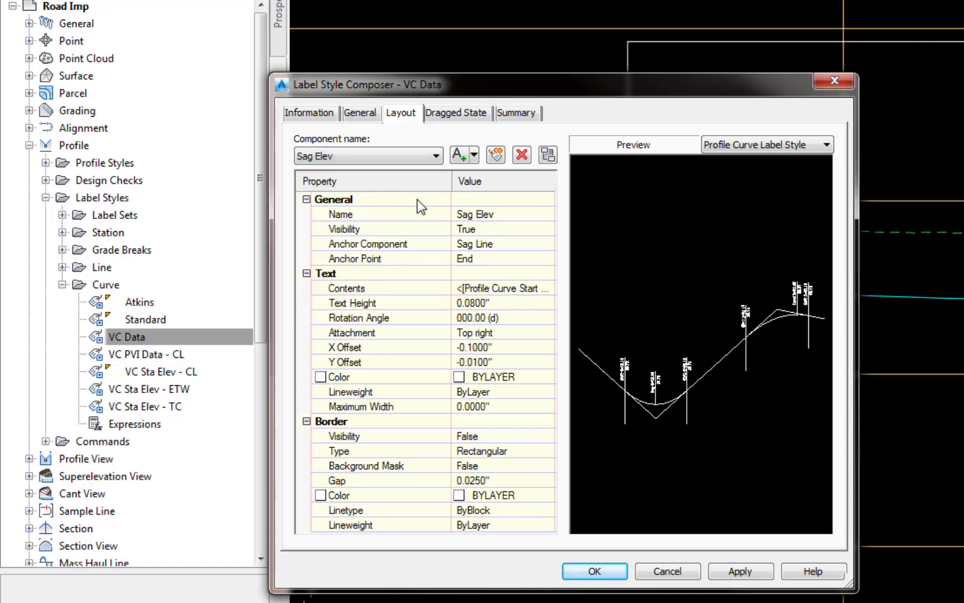
pyautogui.click(438, 156)
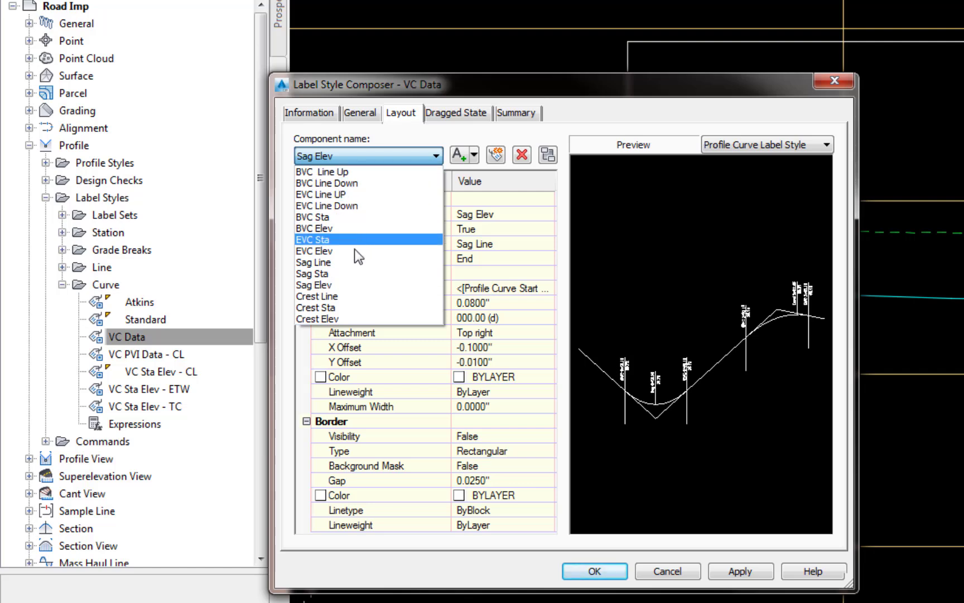
pyautogui.click(323, 306)
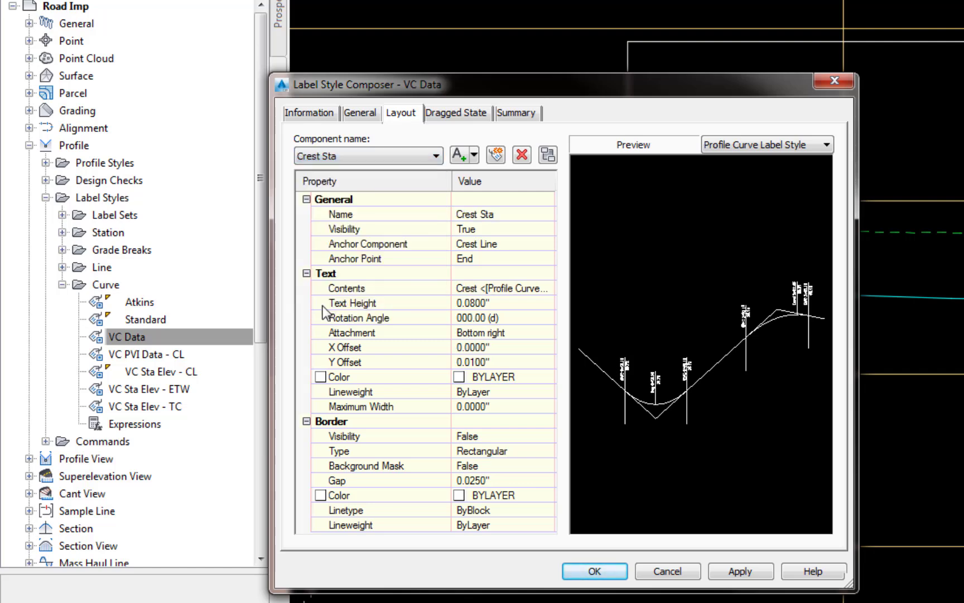
pyautogui.click(436, 157)
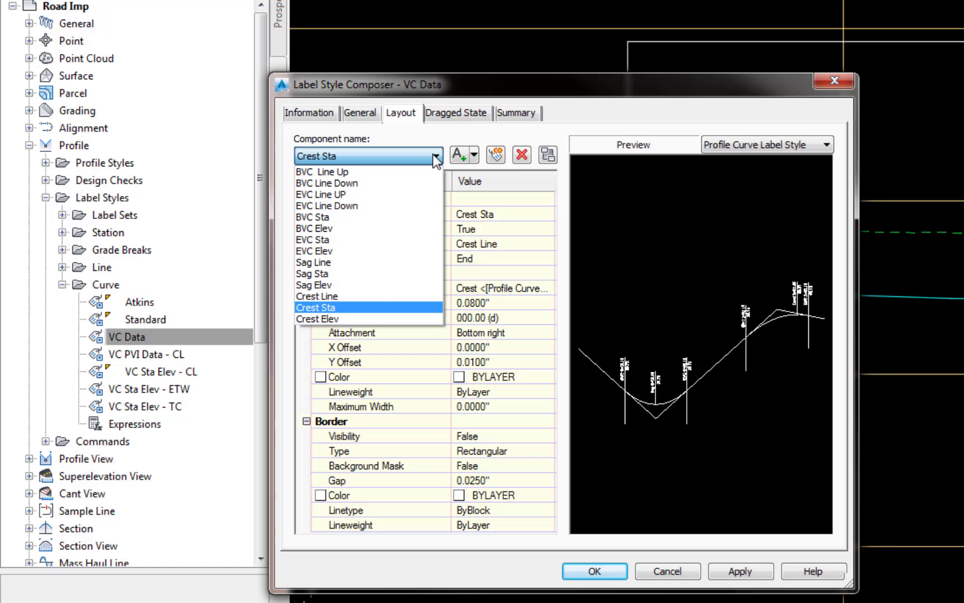
pyautogui.click(328, 320)
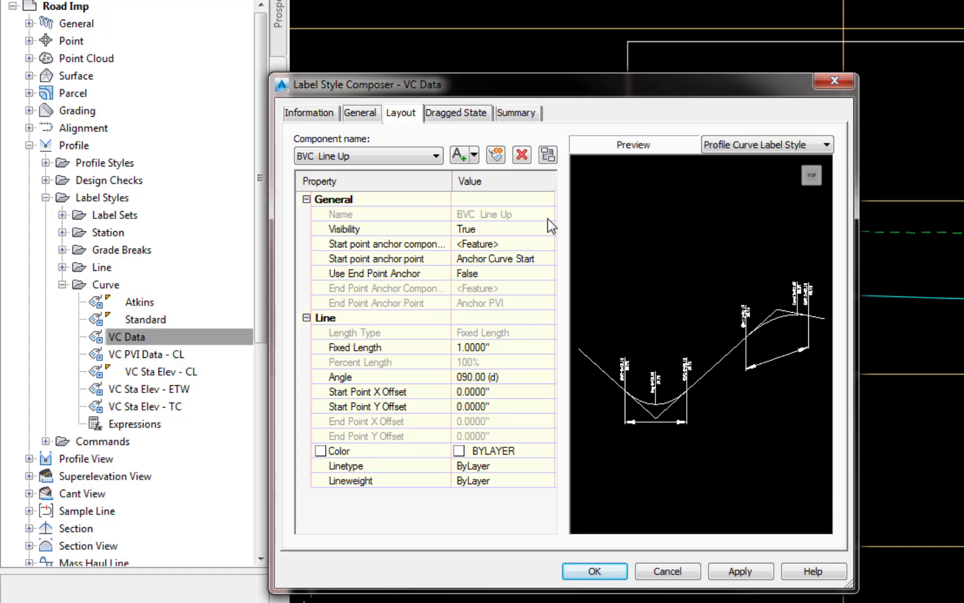
# Step: Assign the Arw Hd block to the Arrow Head Lt component
pyautogui.click(475, 155)
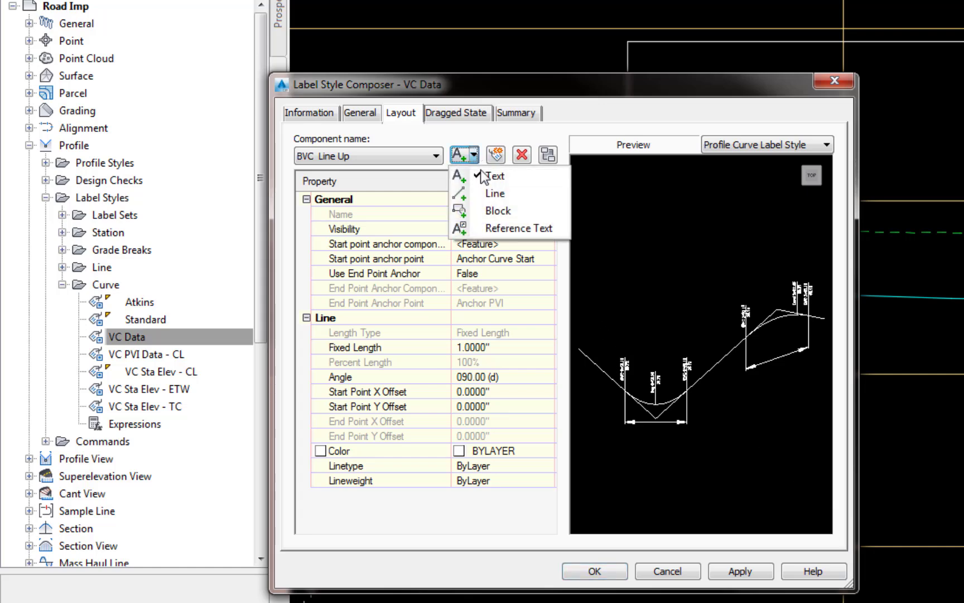
pyautogui.click(435, 156)
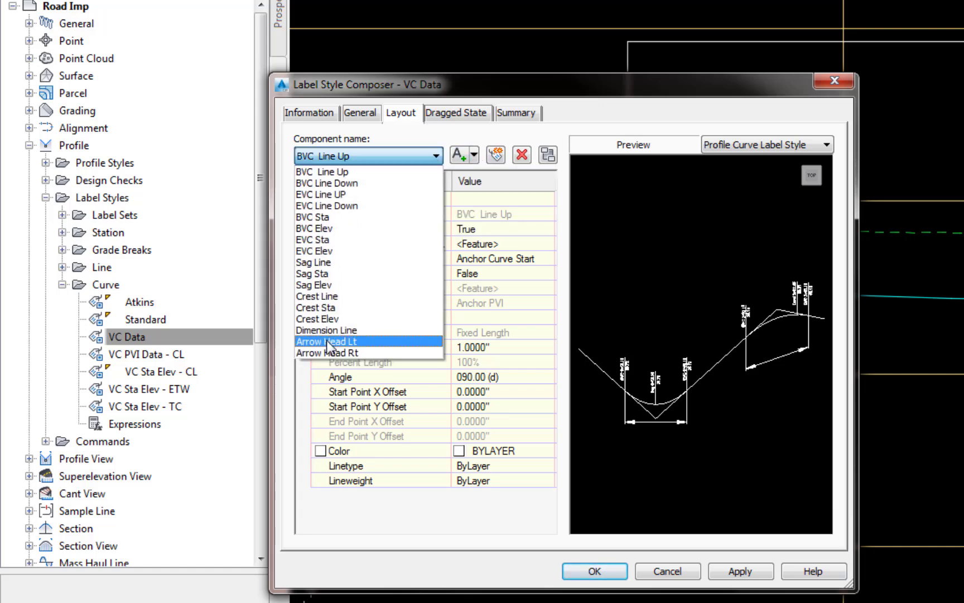
pyautogui.click(332, 342)
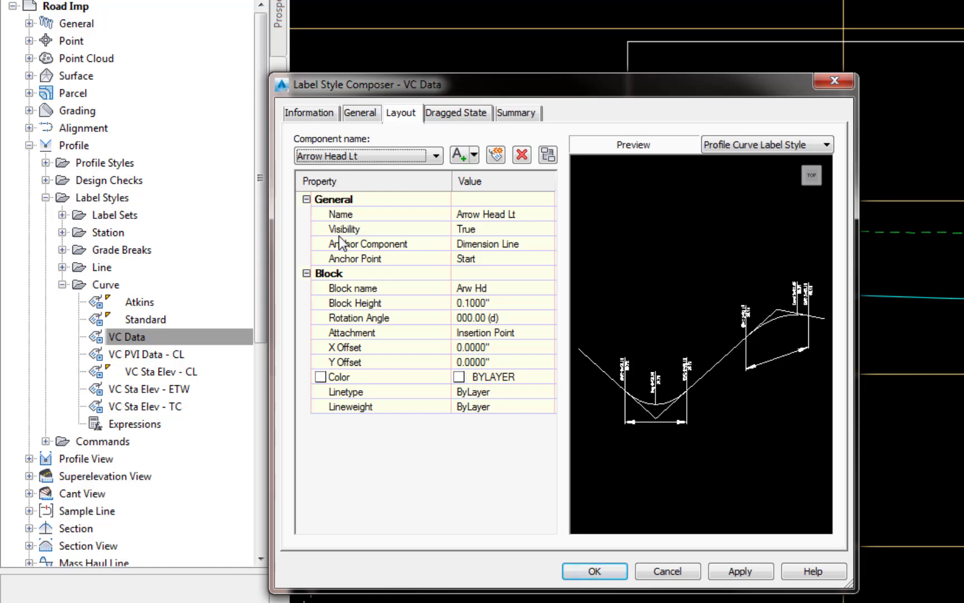
pyautogui.click(549, 290)
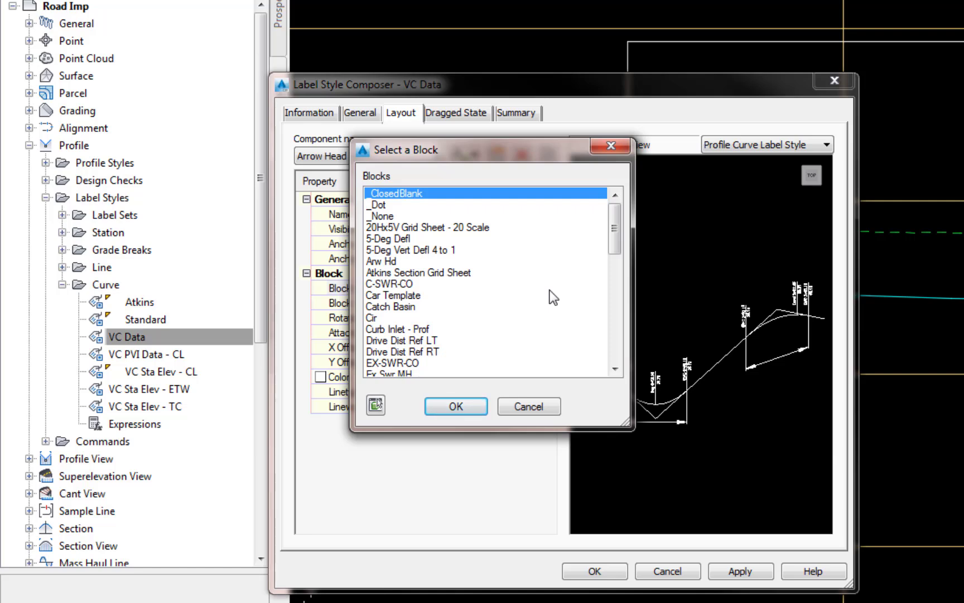
pyautogui.click(413, 262)
pyautogui.click(455, 402)
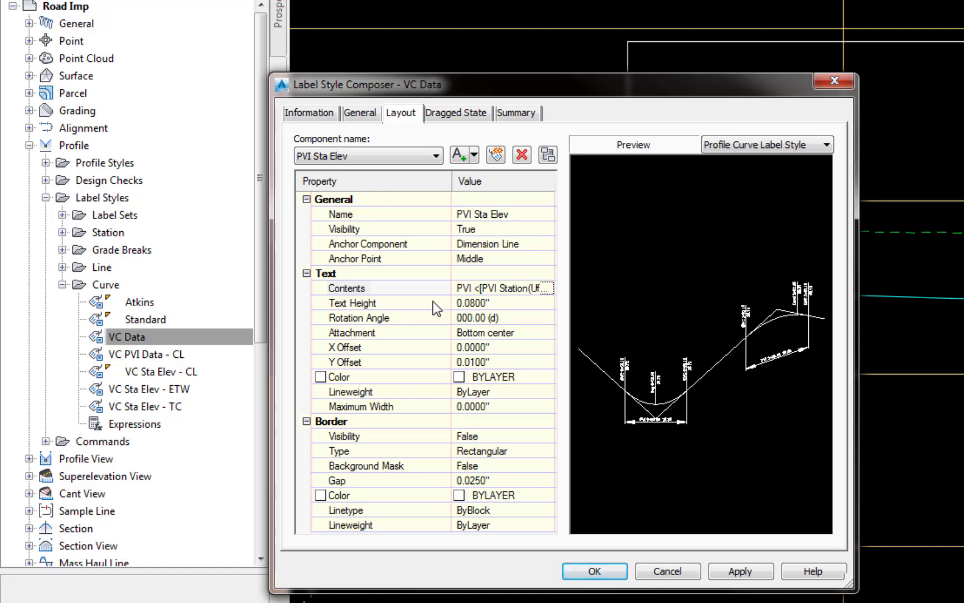
# Step: Review the text contents of the PVI Sta Elev and VC Length K-Value components without changing them
pyautogui.click(547, 288)
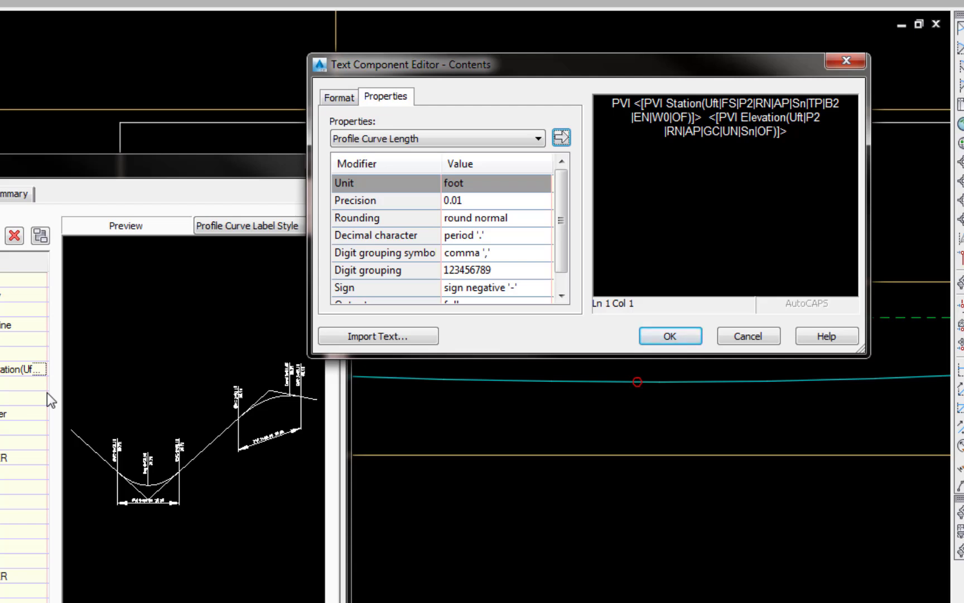
pyautogui.click(749, 337)
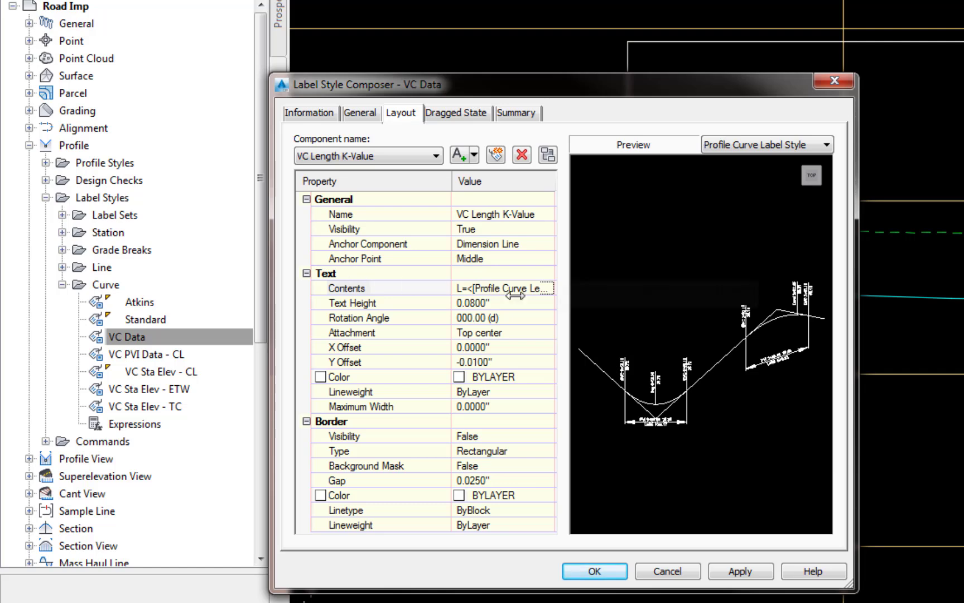
pyautogui.click(549, 288)
pyautogui.click(550, 288)
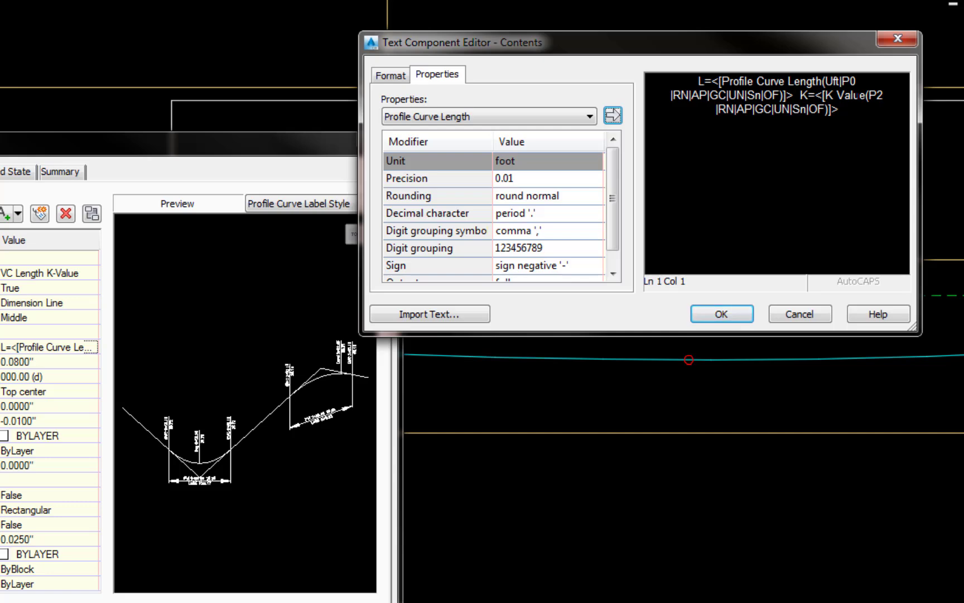
pyautogui.click(804, 317)
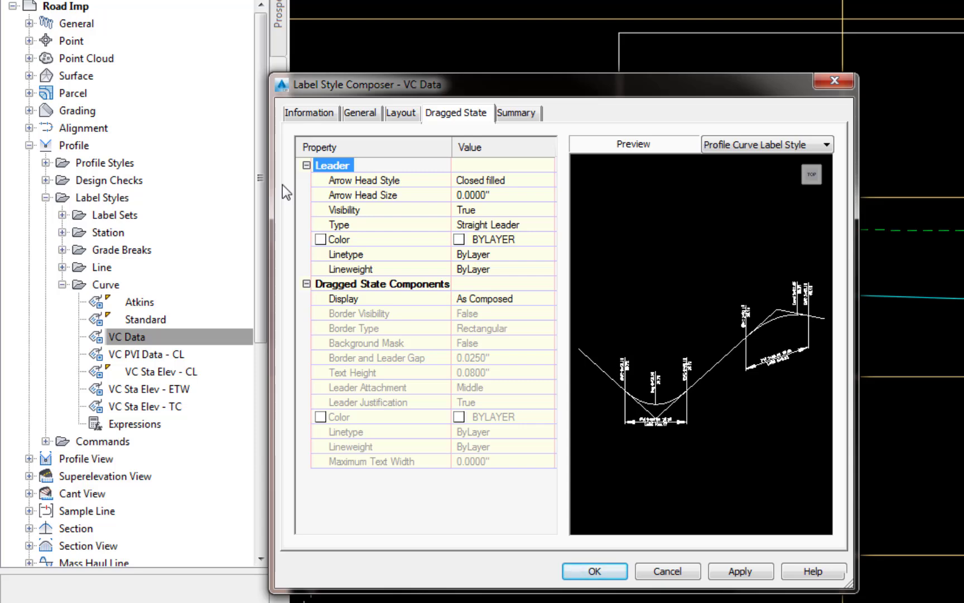
# Step: Examine the dragged state leader's arrow head style, visibility, type and color settings and their available options
pyautogui.click(343, 181)
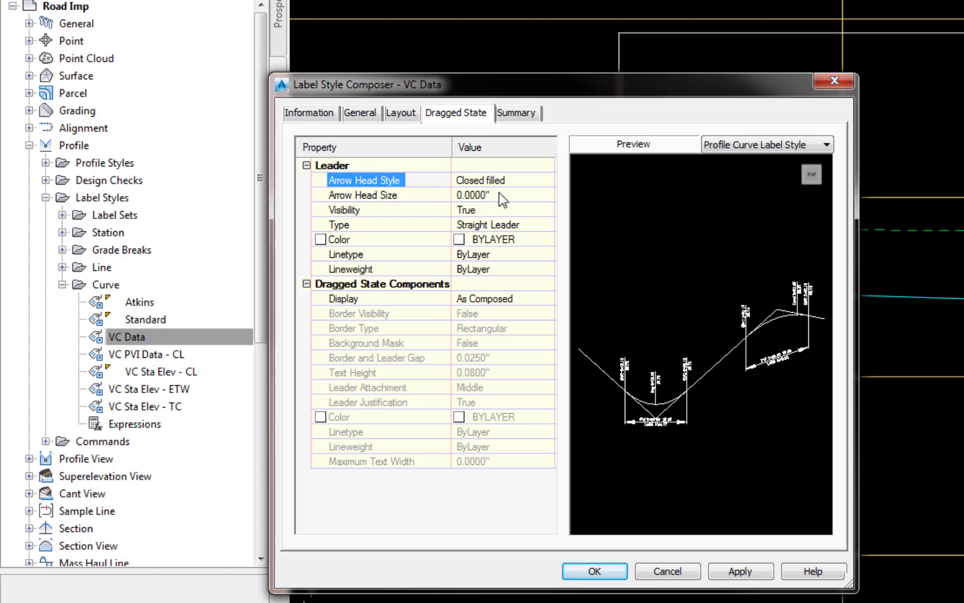
pyautogui.click(546, 179)
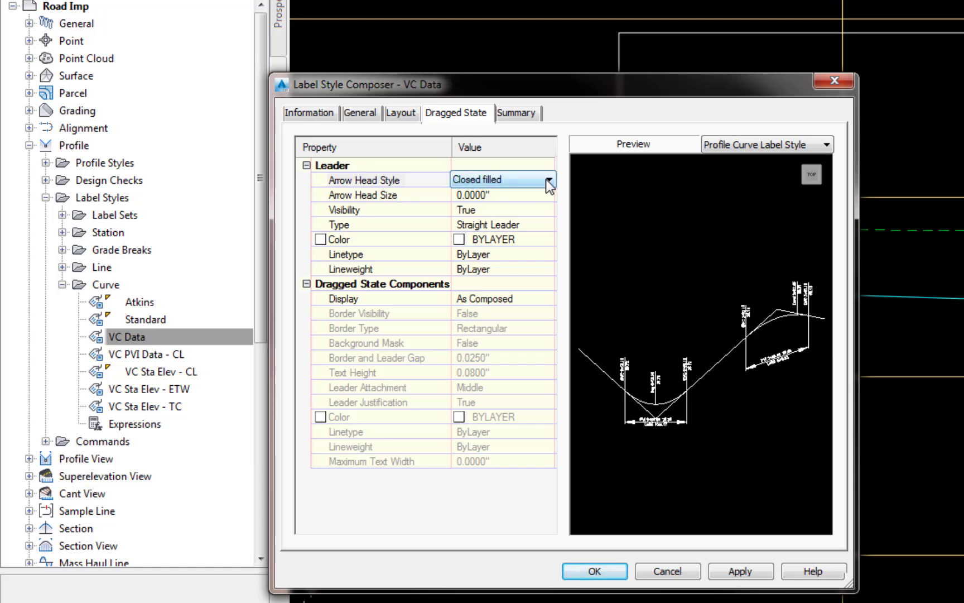
pyautogui.click(546, 179)
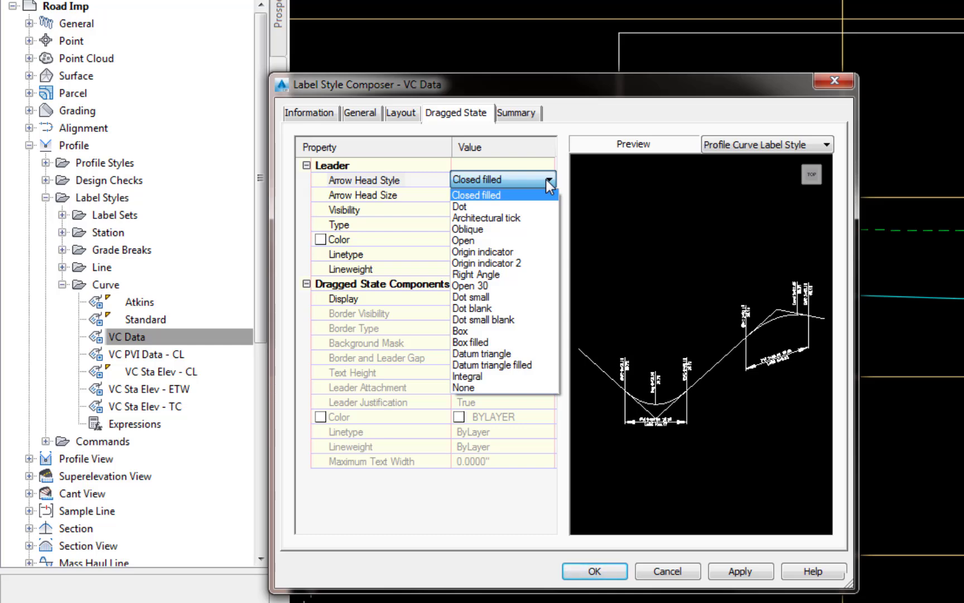
pyautogui.click(362, 198)
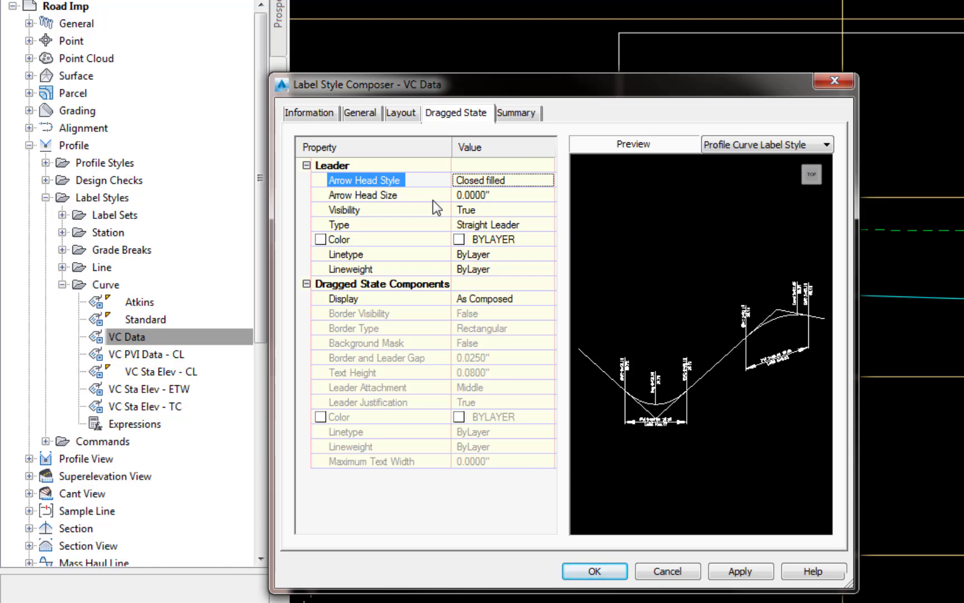
pyautogui.click(410, 217)
pyautogui.click(548, 209)
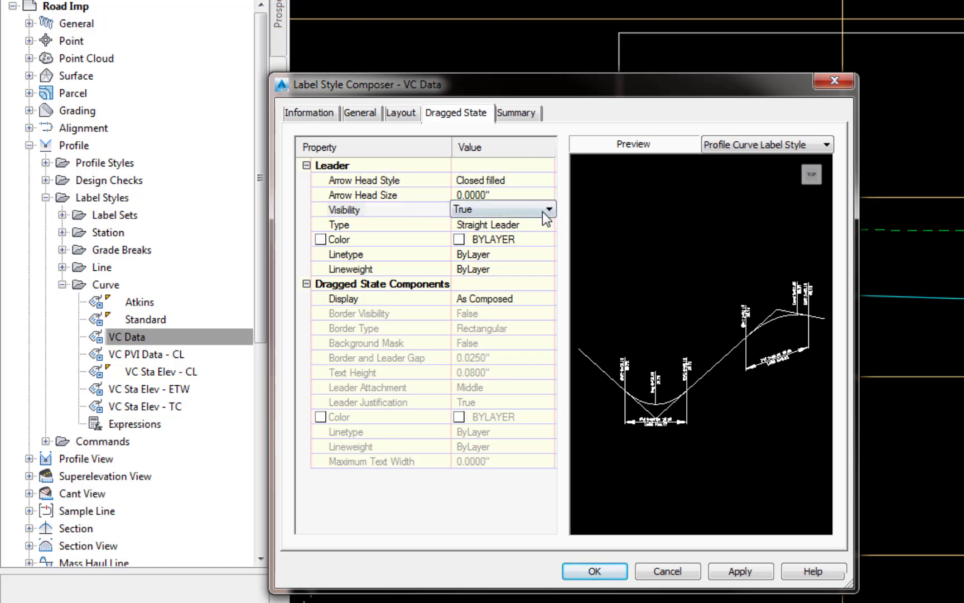
pyautogui.click(549, 210)
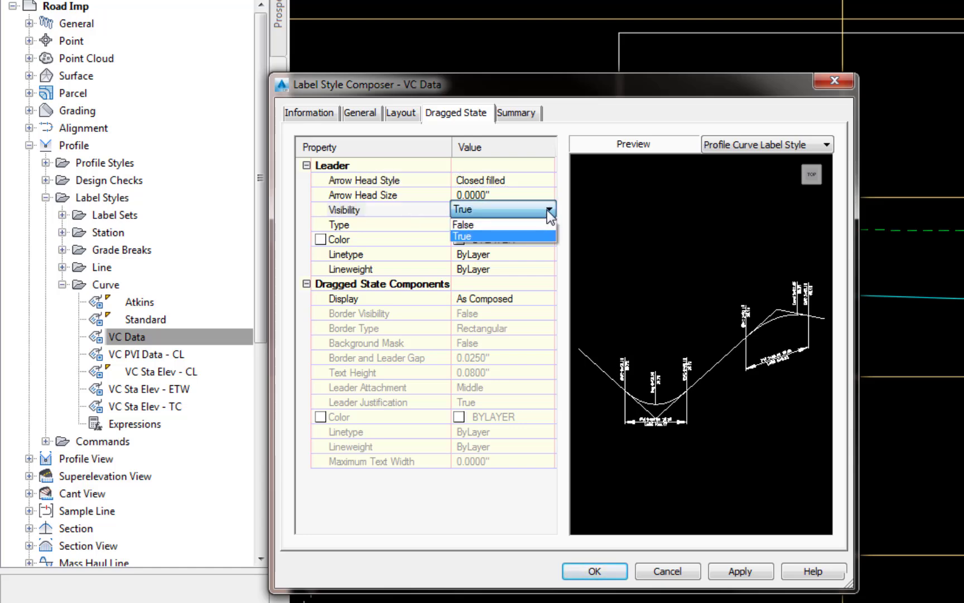
pyautogui.click(379, 231)
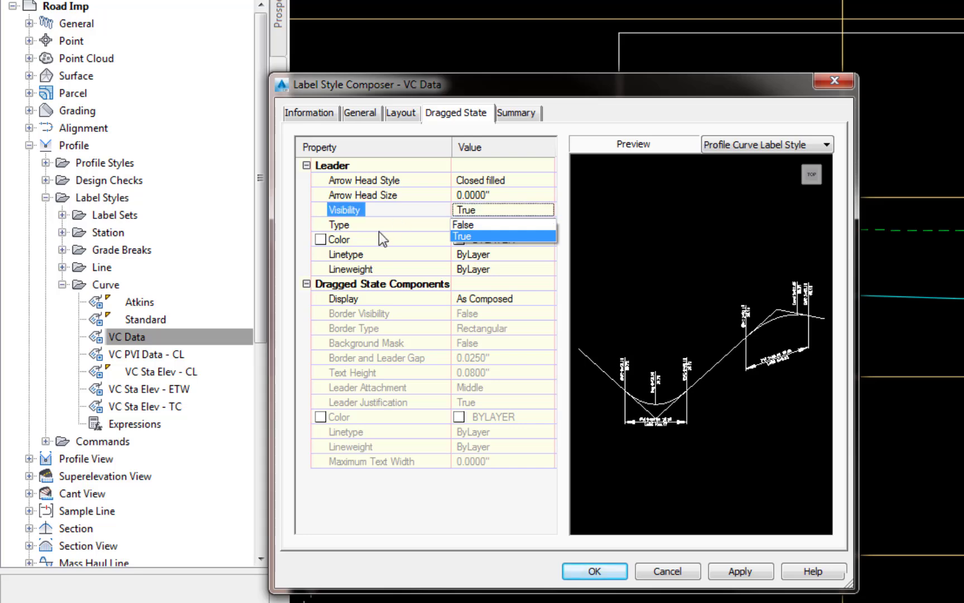
pyautogui.click(379, 231)
pyautogui.click(549, 224)
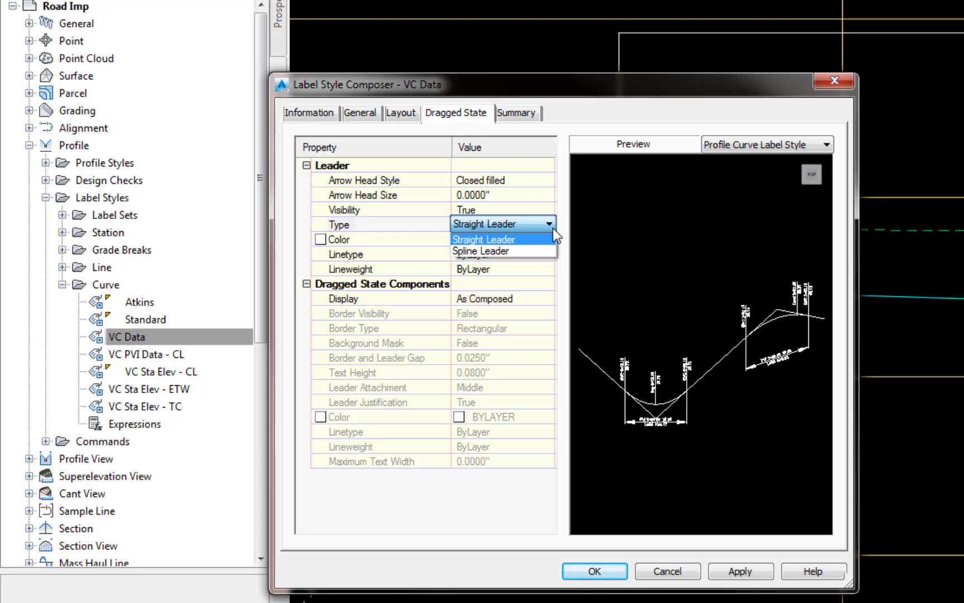
pyautogui.click(553, 228)
pyautogui.click(367, 244)
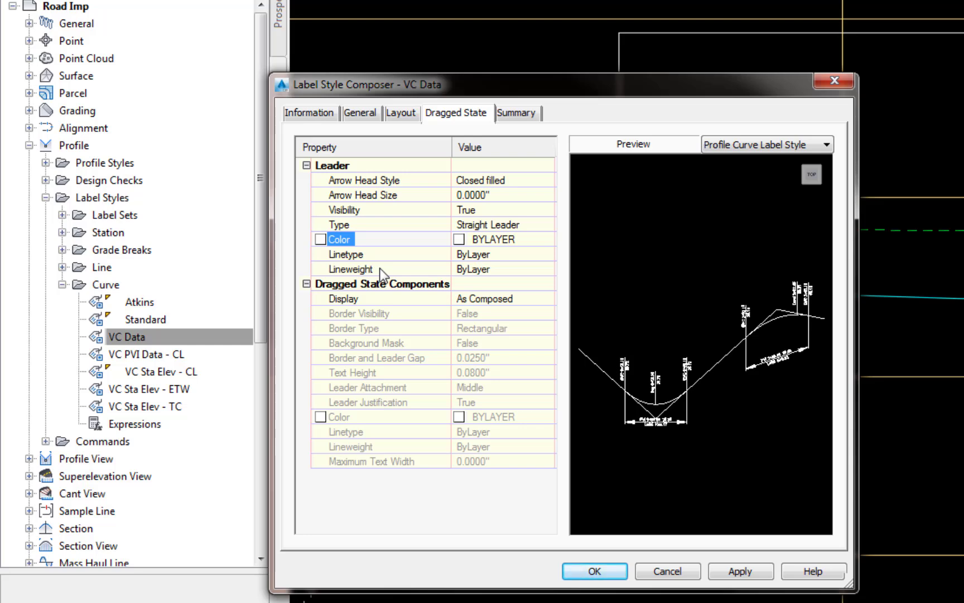
# Step: Set the display of the dragged state components to Stacked Text
pyautogui.click(373, 285)
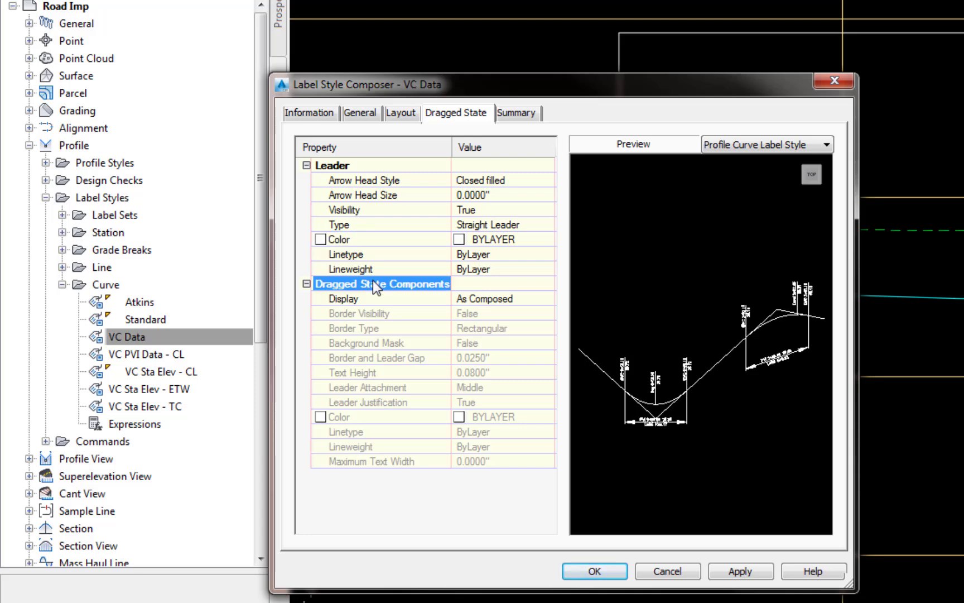
pyautogui.click(368, 299)
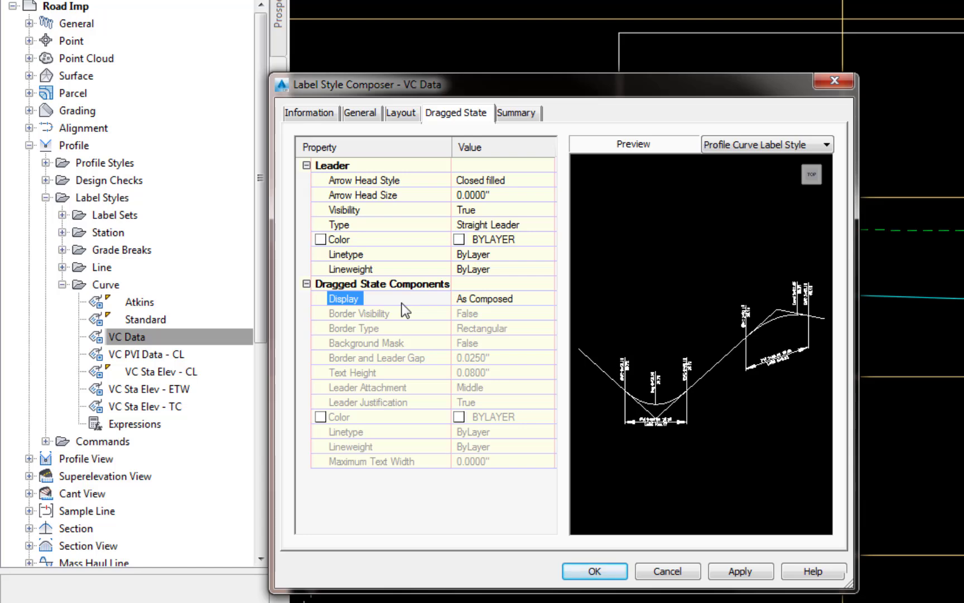
pyautogui.click(547, 301)
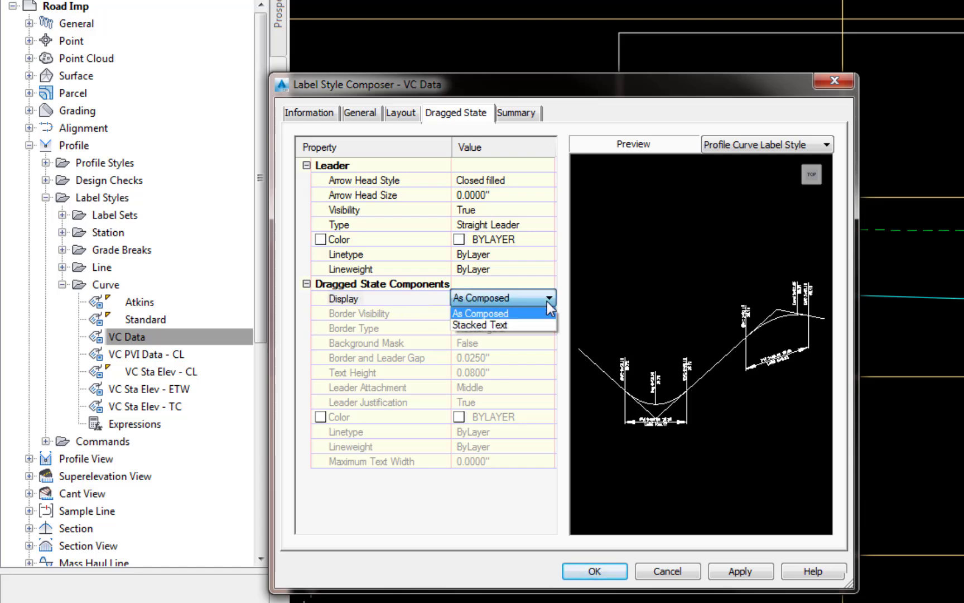
pyautogui.click(504, 325)
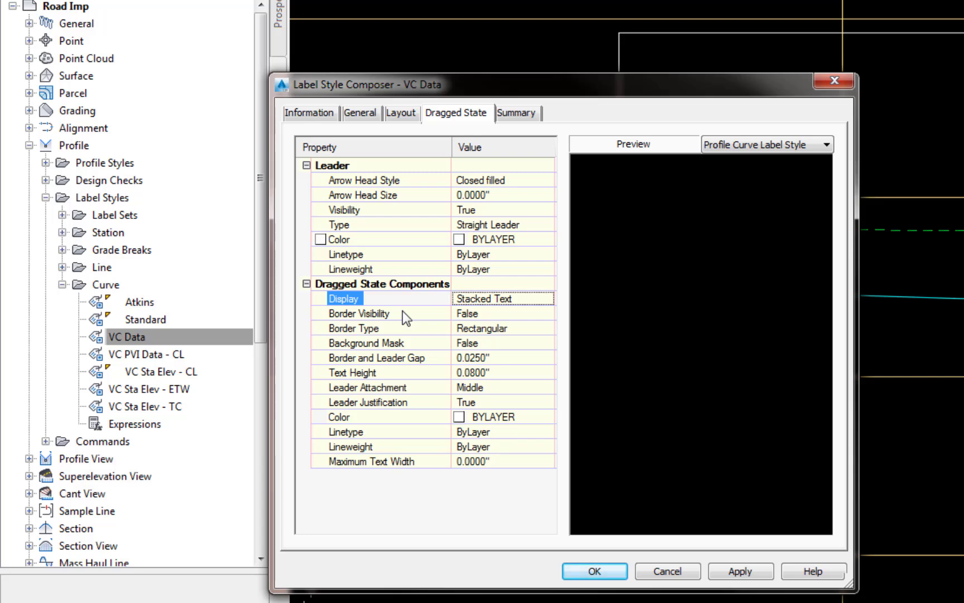
# Step: Examine the dragged state options for border visibility, border type, background mask, leader attachment and leader justification
pyautogui.click(550, 313)
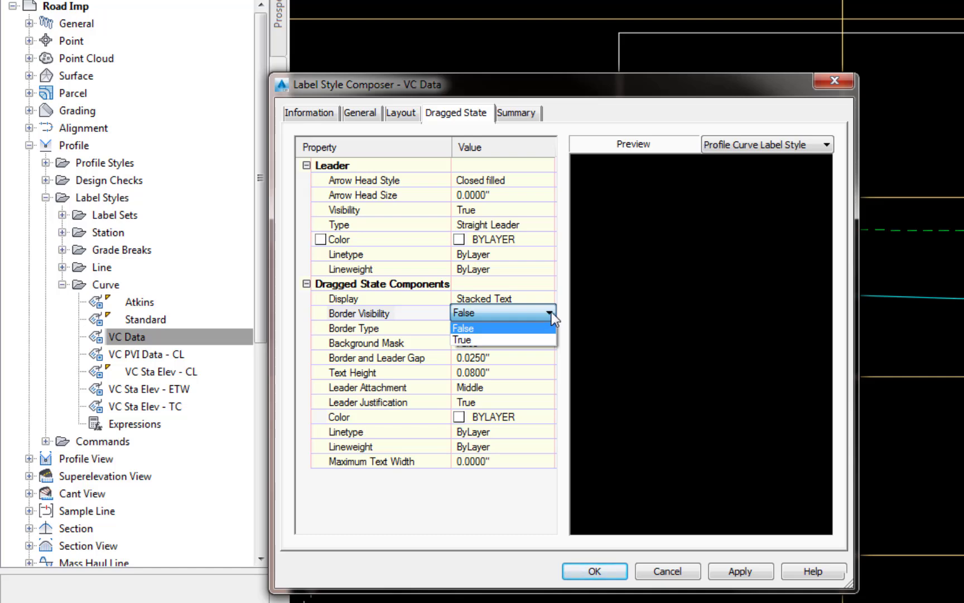
pyautogui.click(434, 315)
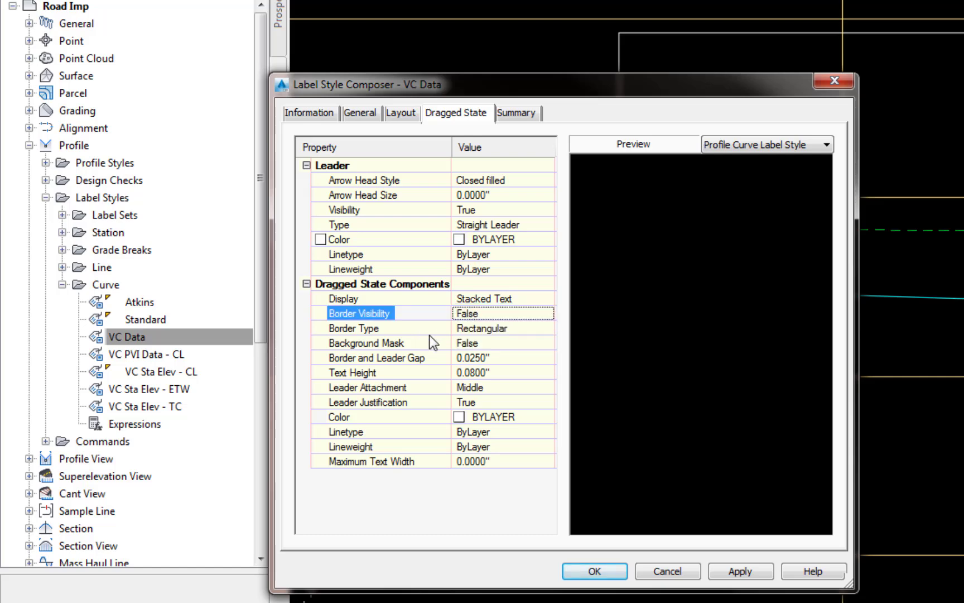
pyautogui.click(549, 331)
pyautogui.click(549, 331)
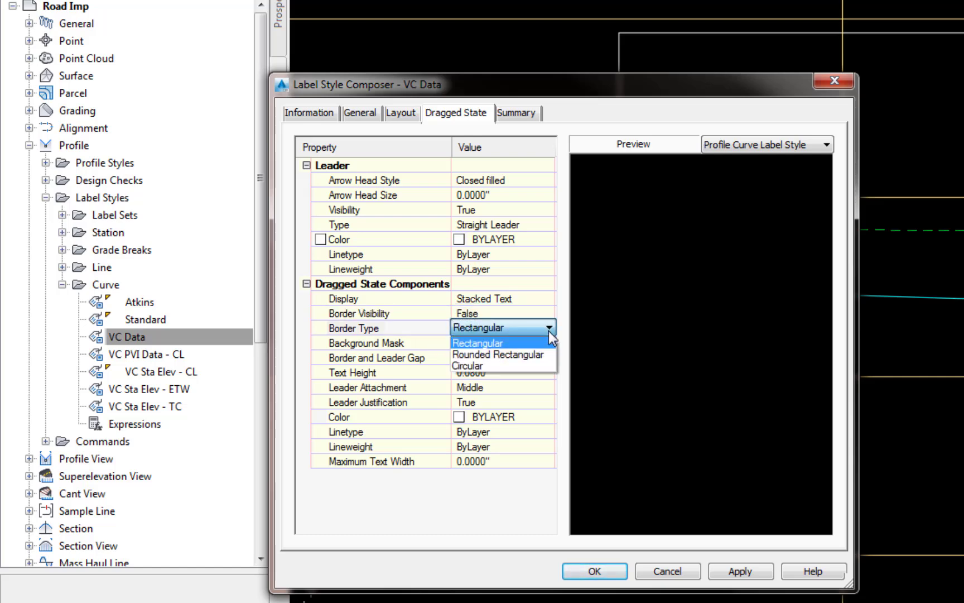
pyautogui.click(433, 328)
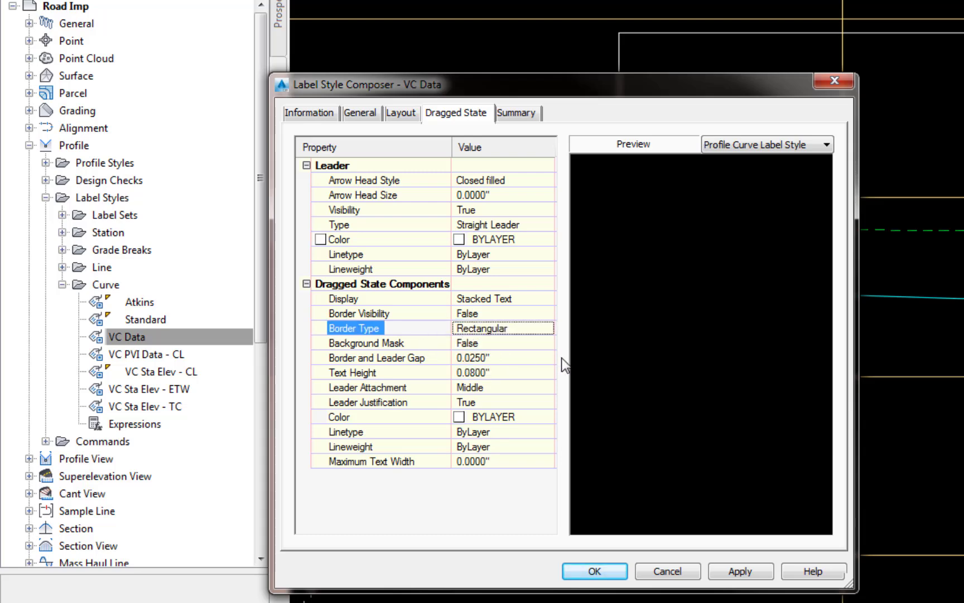
pyautogui.click(550, 342)
pyautogui.click(551, 343)
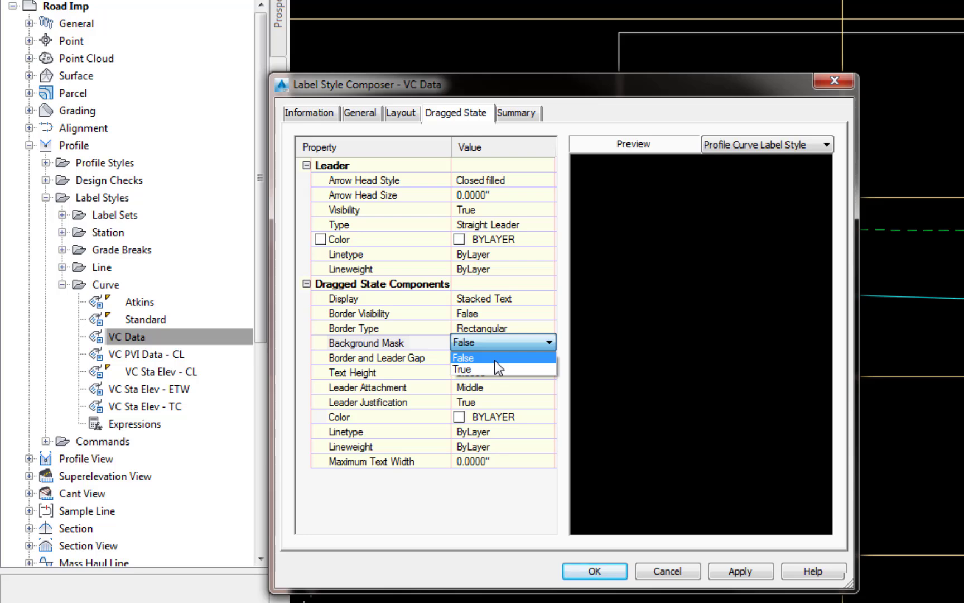
pyautogui.click(494, 360)
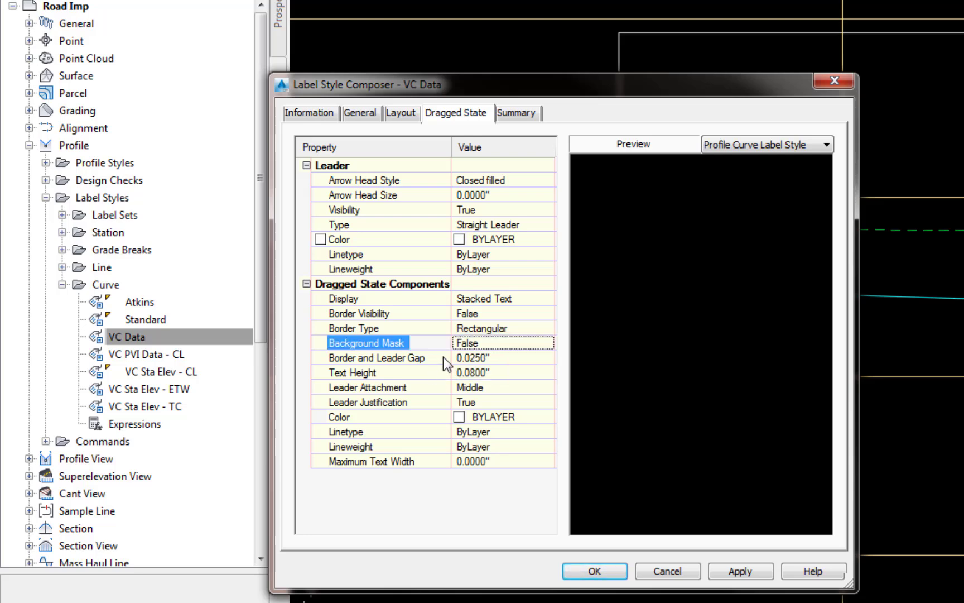
pyautogui.click(440, 389)
pyautogui.click(542, 388)
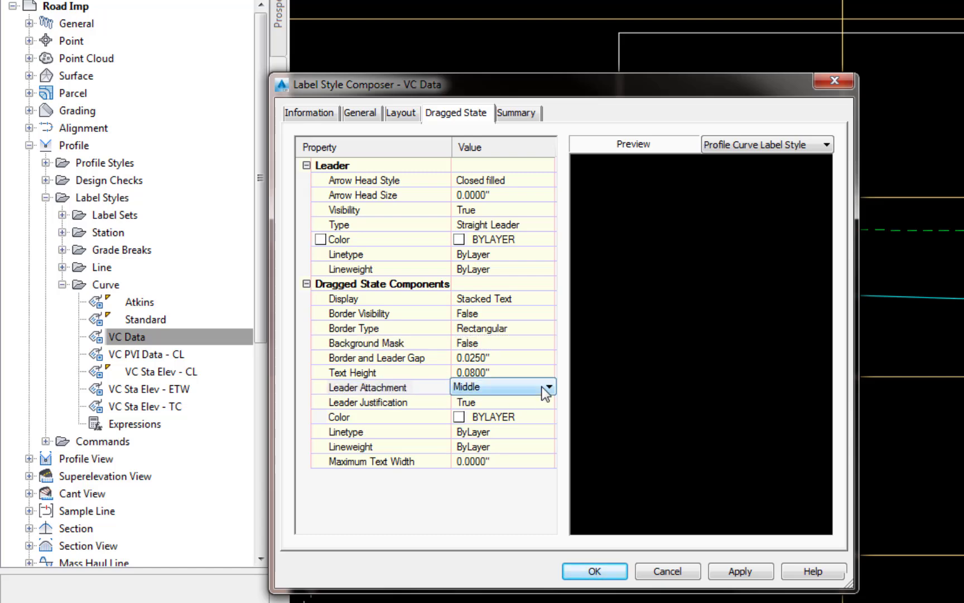
pyautogui.click(542, 387)
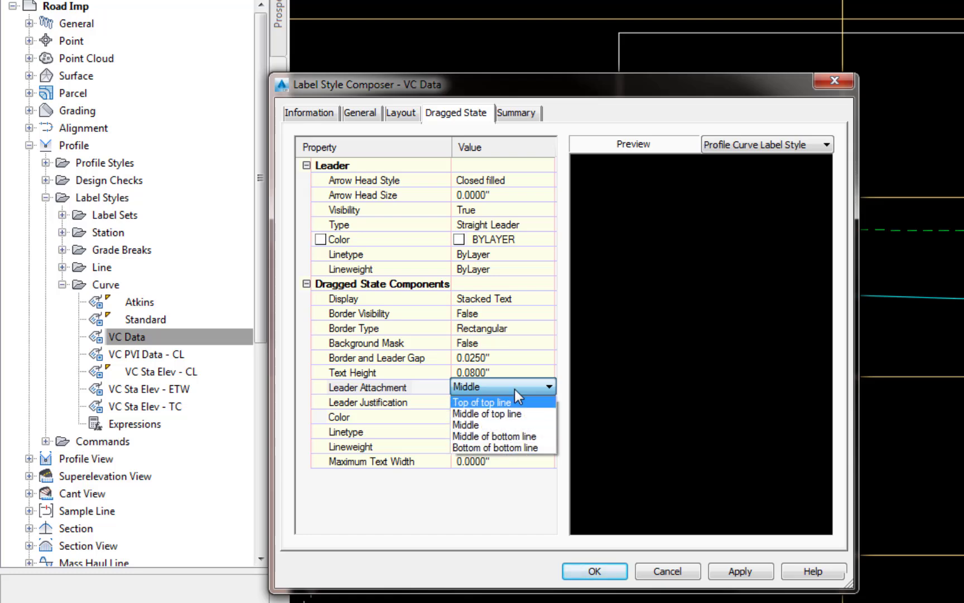
pyautogui.click(516, 387)
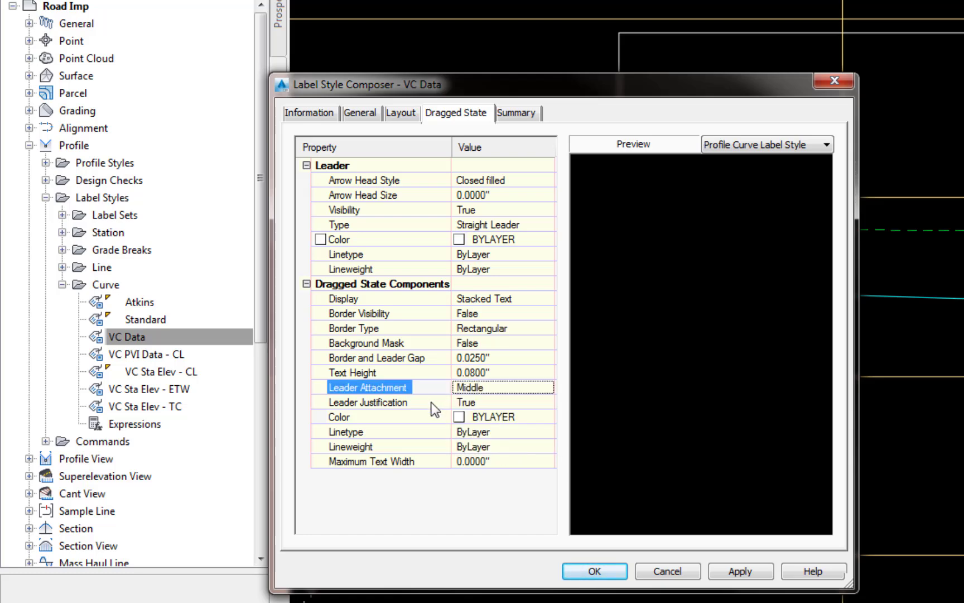
pyautogui.click(431, 402)
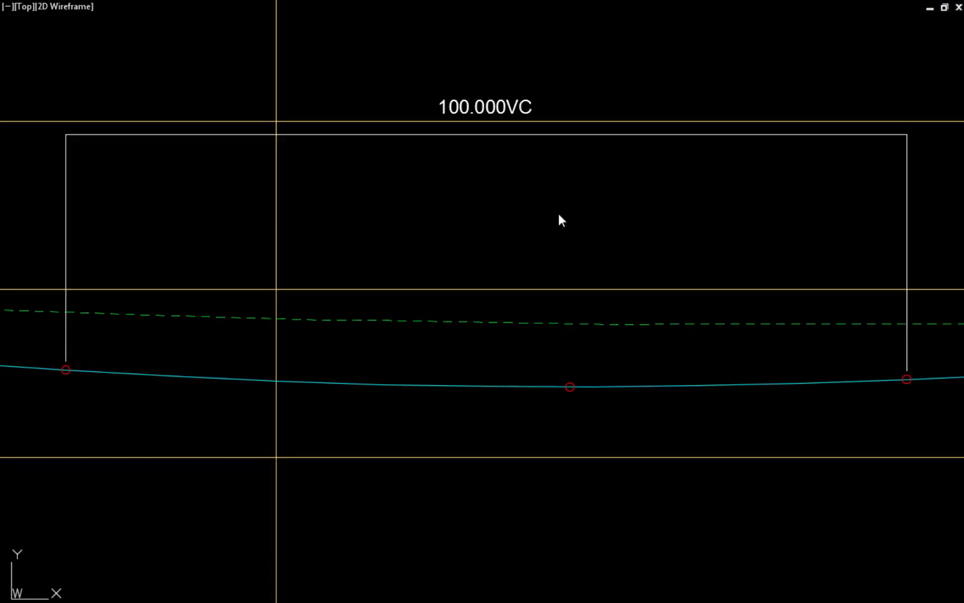
# Step: Assign the VC Data style to the 100.000VC profile curve label in the drawing
pyautogui.click(485, 105)
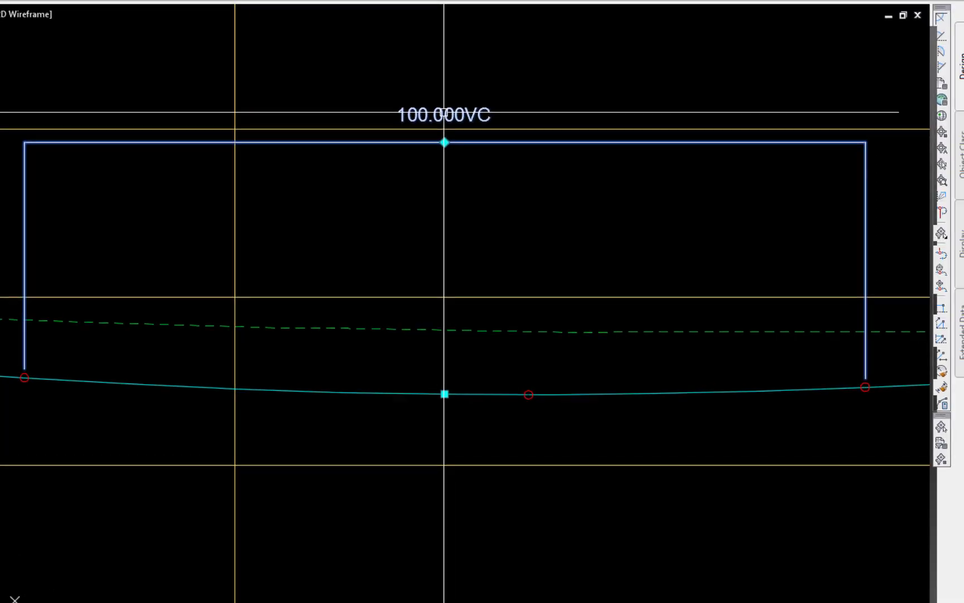
pyautogui.click(893, 252)
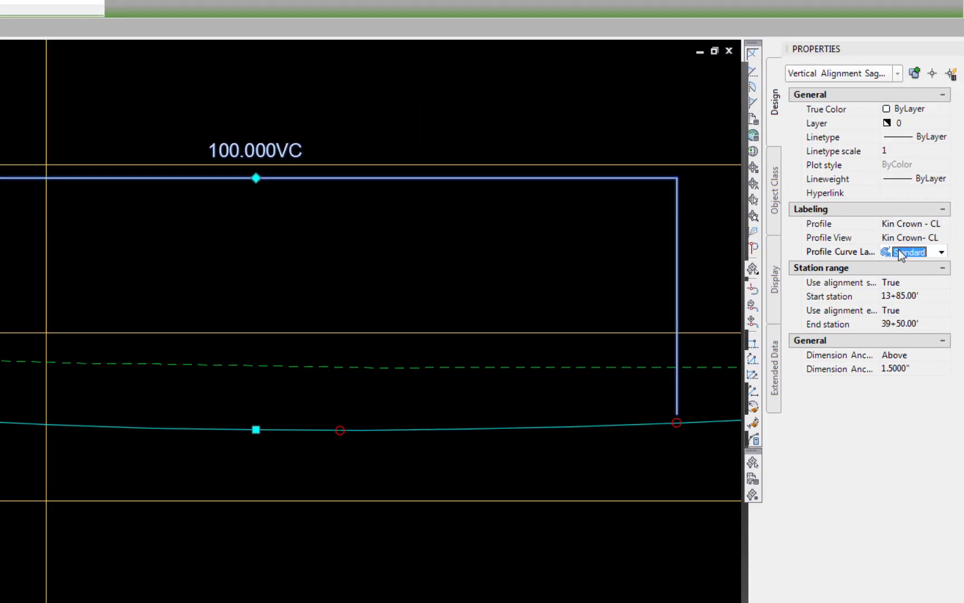
pyautogui.click(941, 252)
pyautogui.click(913, 295)
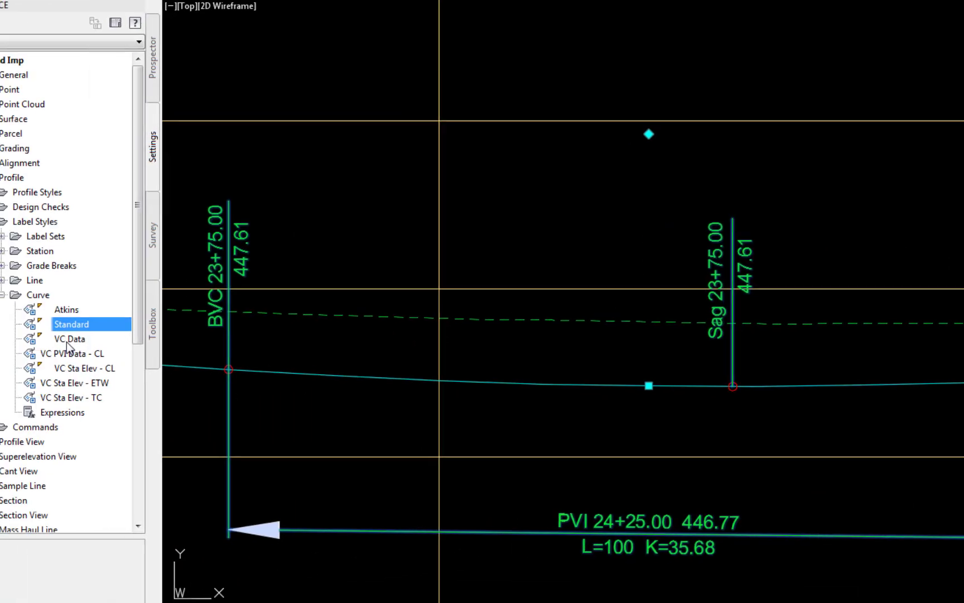
# Step: Reopen the VC Data curve label style for editing and set the Arrow Head Lt block height to 0.05"
pyautogui.click(68, 339)
pyautogui.rightClick(70, 339)
pyautogui.click(126, 356)
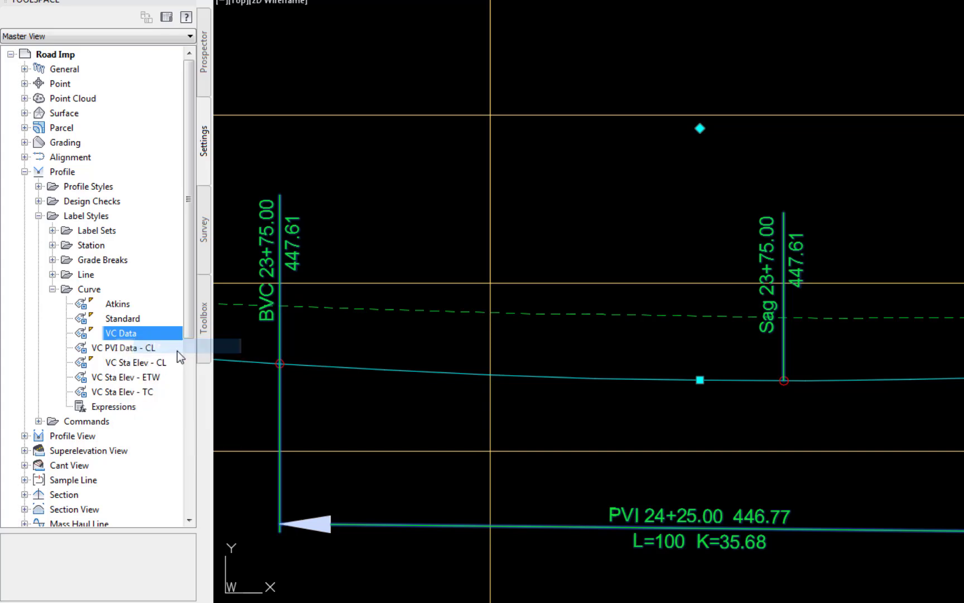
pyautogui.click(367, 180)
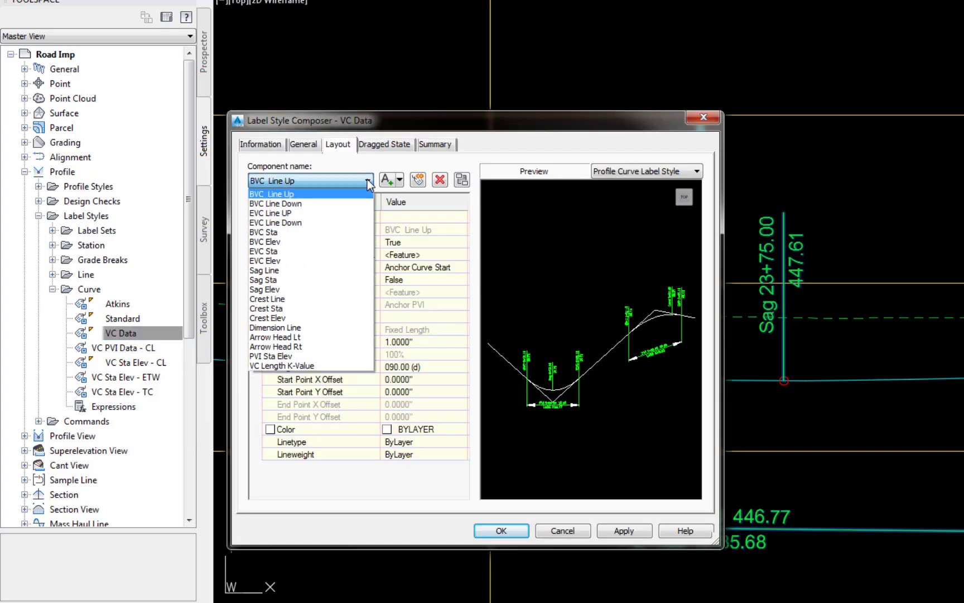
pyautogui.click(281, 338)
pyautogui.click(434, 305)
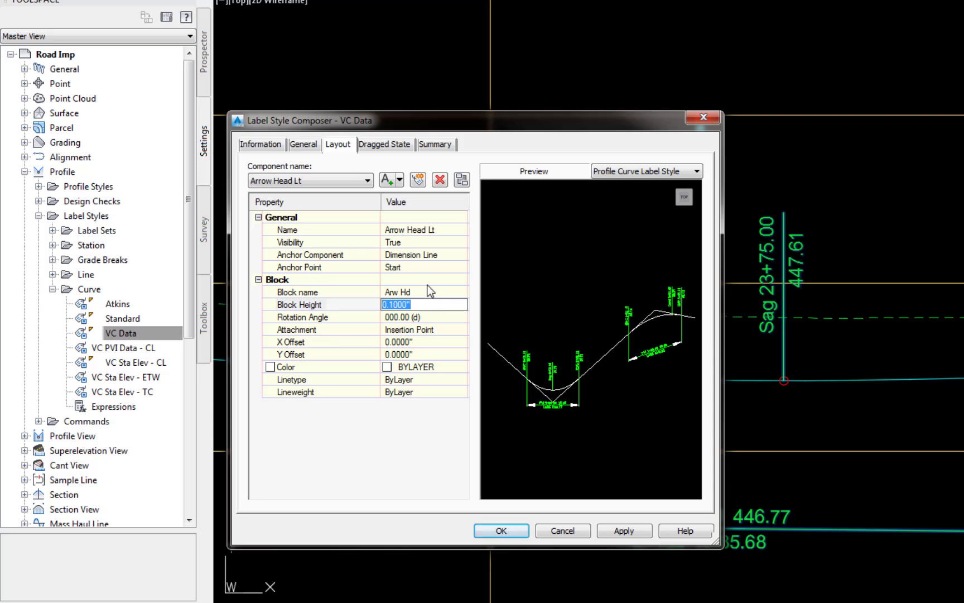
pyautogui.write('.05')
# Step: Set the Arrow Head Rt block height to 0.05", then apply and accept the VC Data style changes
pyautogui.click(367, 181)
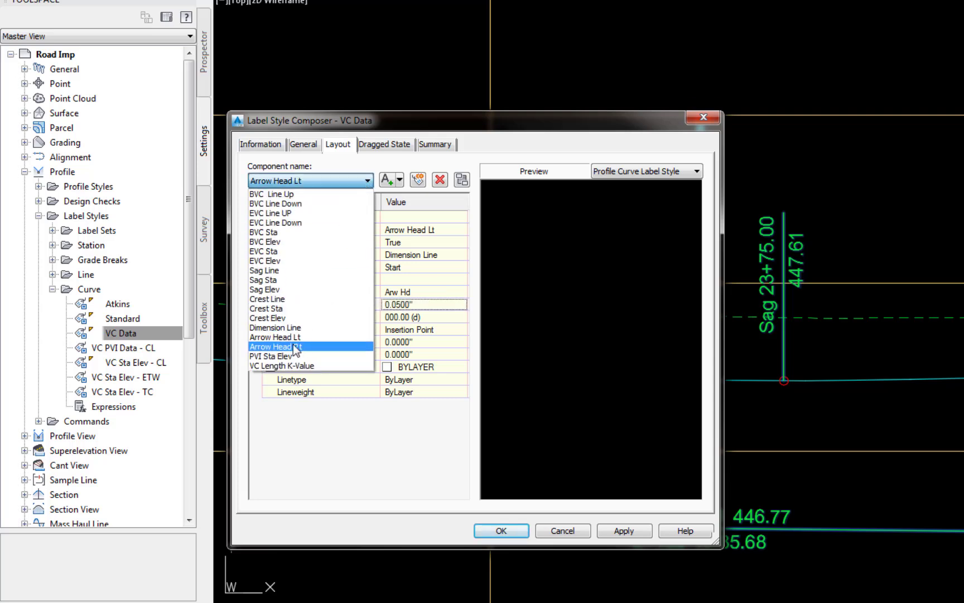
pyautogui.click(296, 347)
pyautogui.click(434, 304)
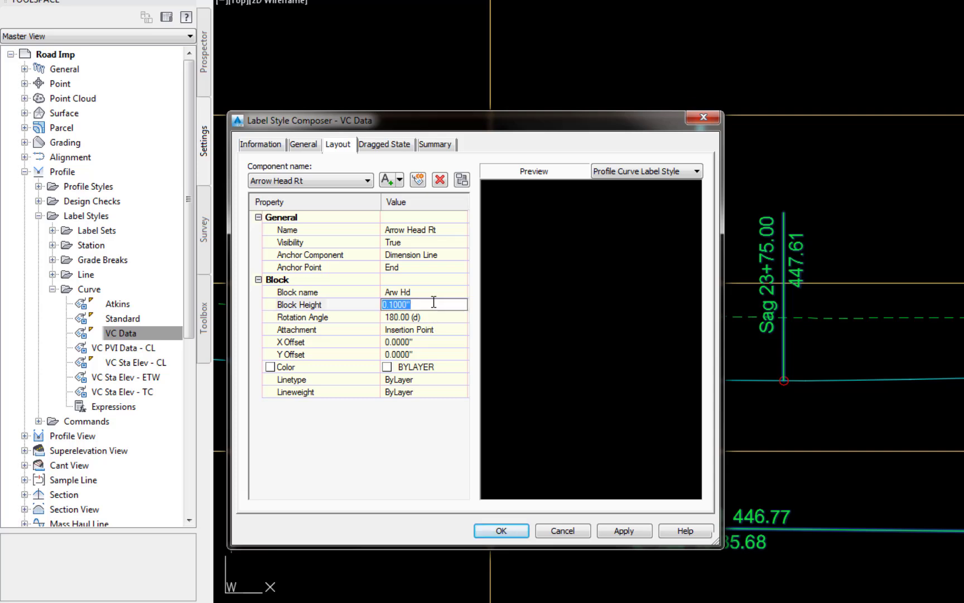
pyautogui.write('.05')
pyautogui.press('Return')
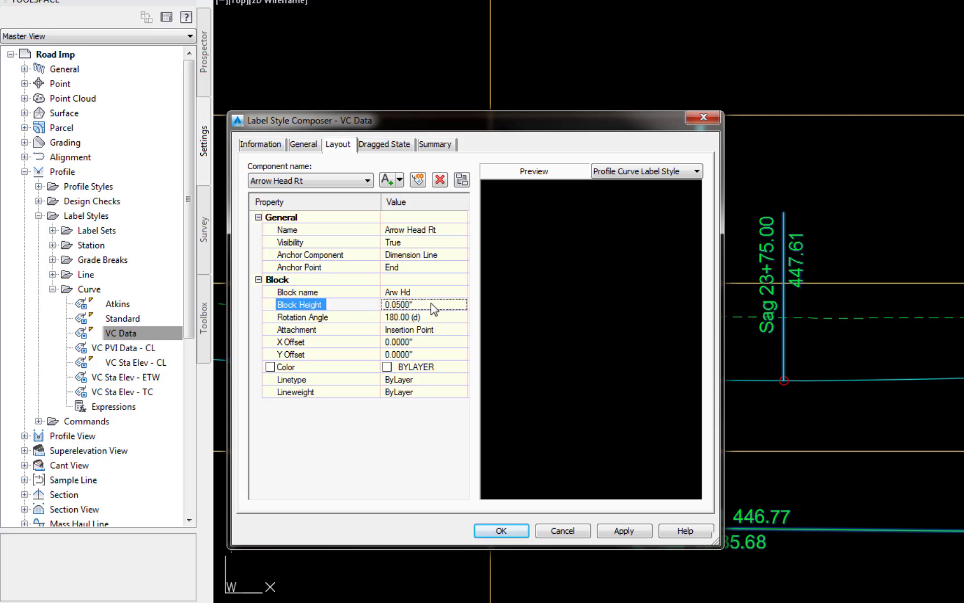
pyautogui.click(624, 530)
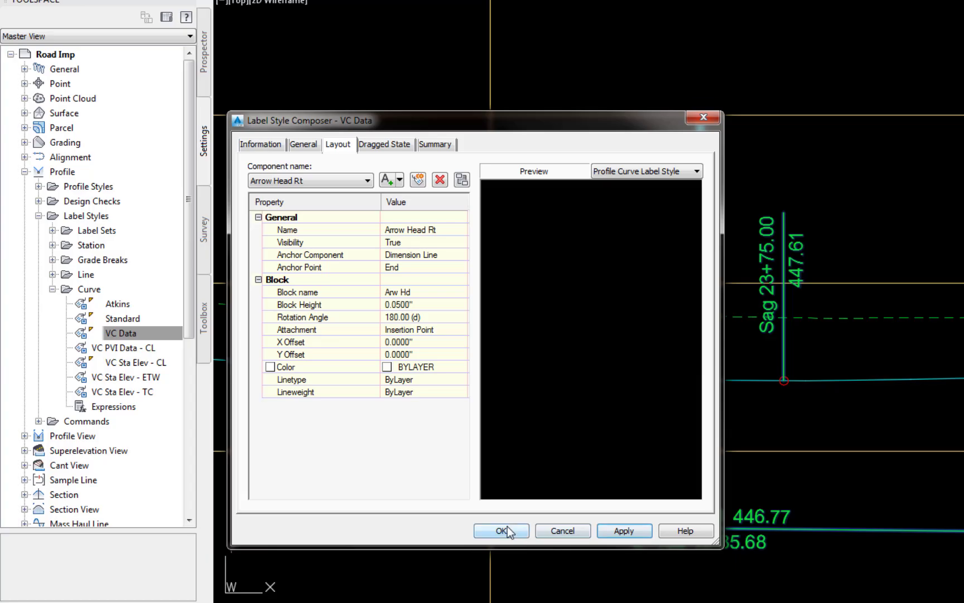
pyautogui.click(505, 529)
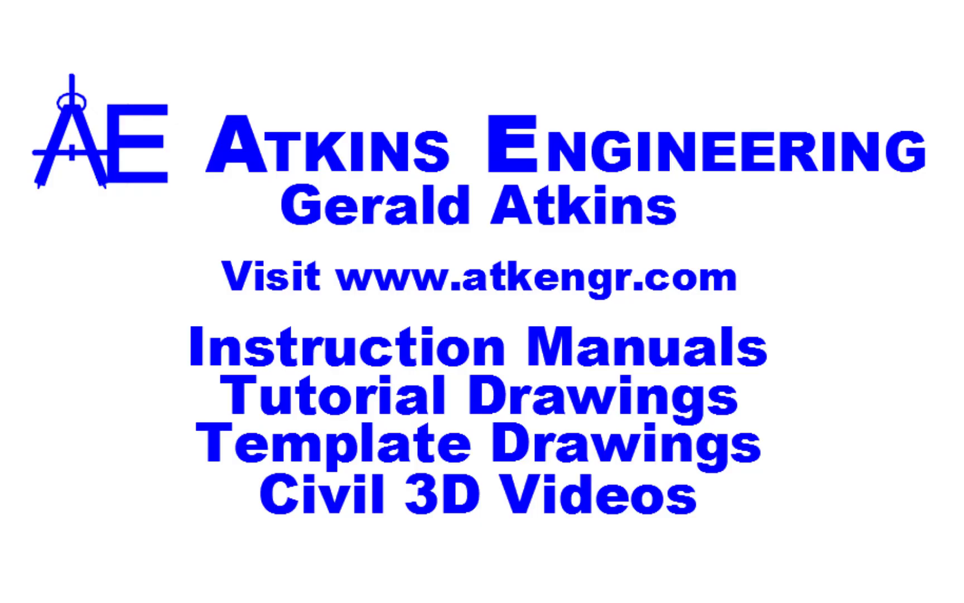